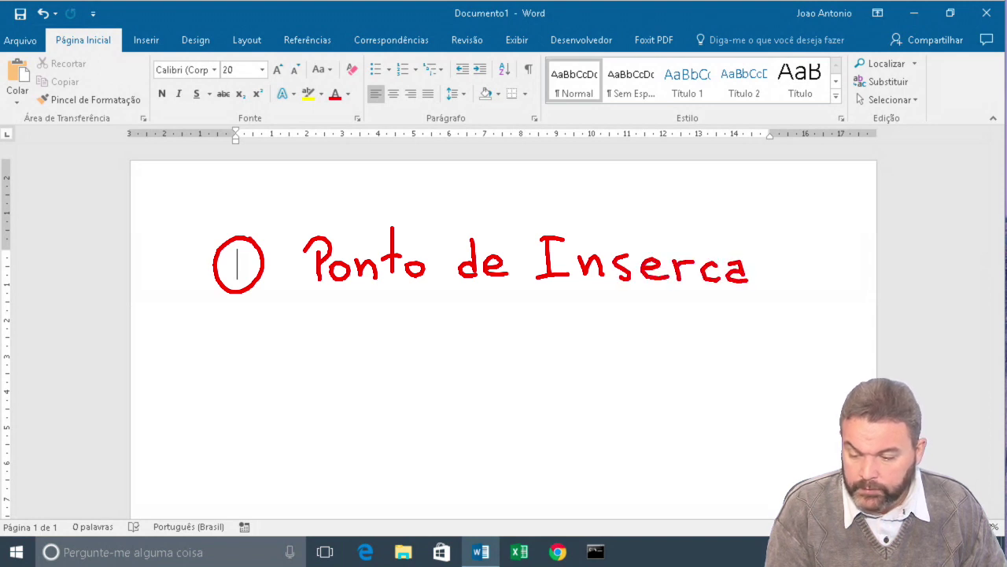
Clear the pen annotations so the blank page begins with the capital letter E.
left_click_drag(710, 289, 713, 301)
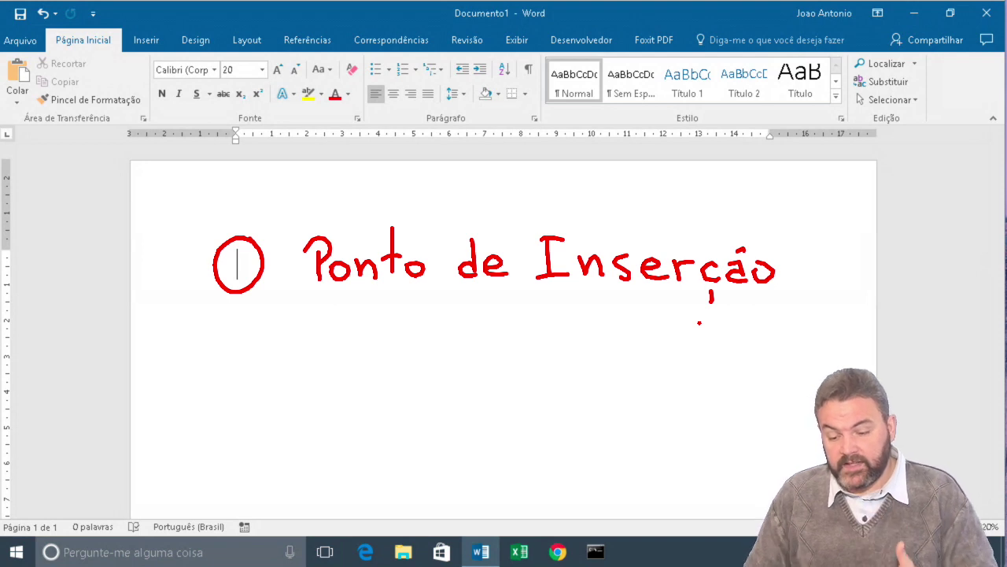
left_click_drag(386, 291, 375, 323)
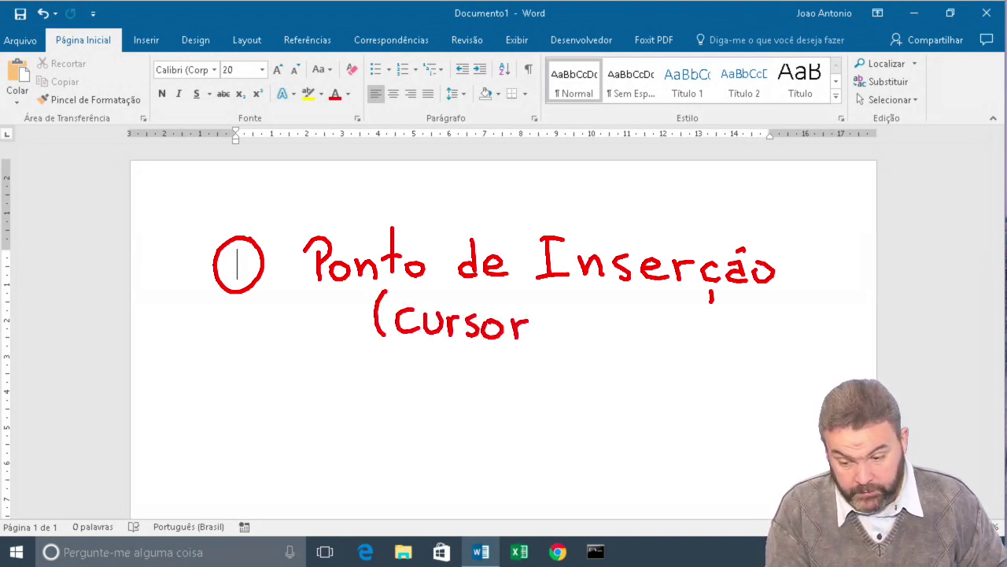
left_click_drag(553, 344, 536, 353)
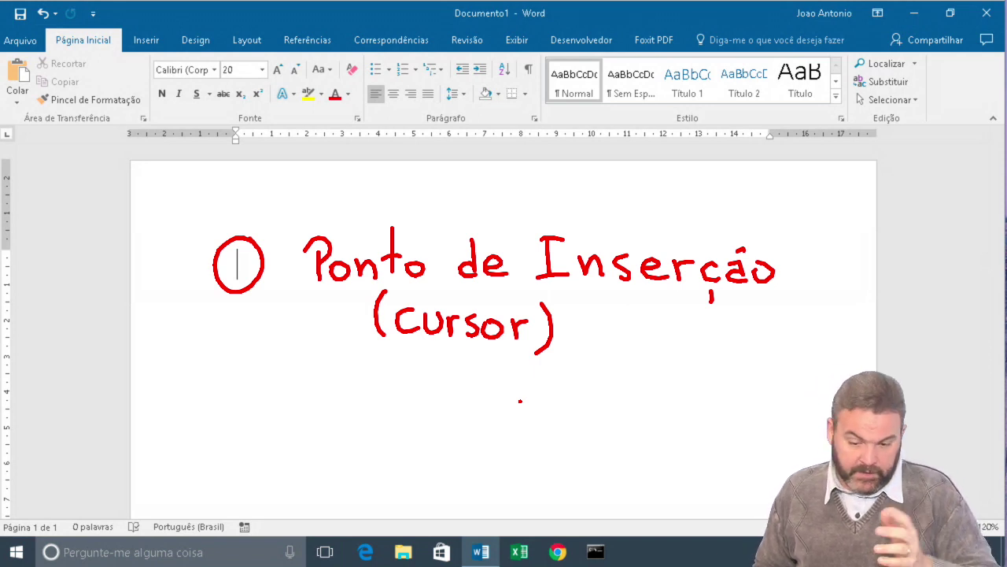
key("Escape")
type("E")
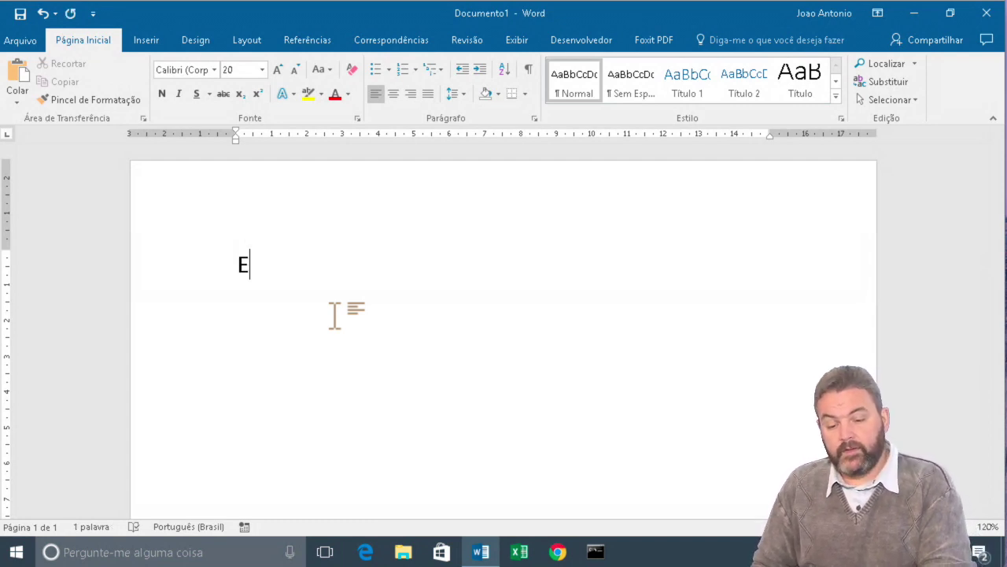
Type 'Estou testando a digitação no Word. Vamos falar de fluxo do texto.' and let it wrap.
type("stou testando a digita")
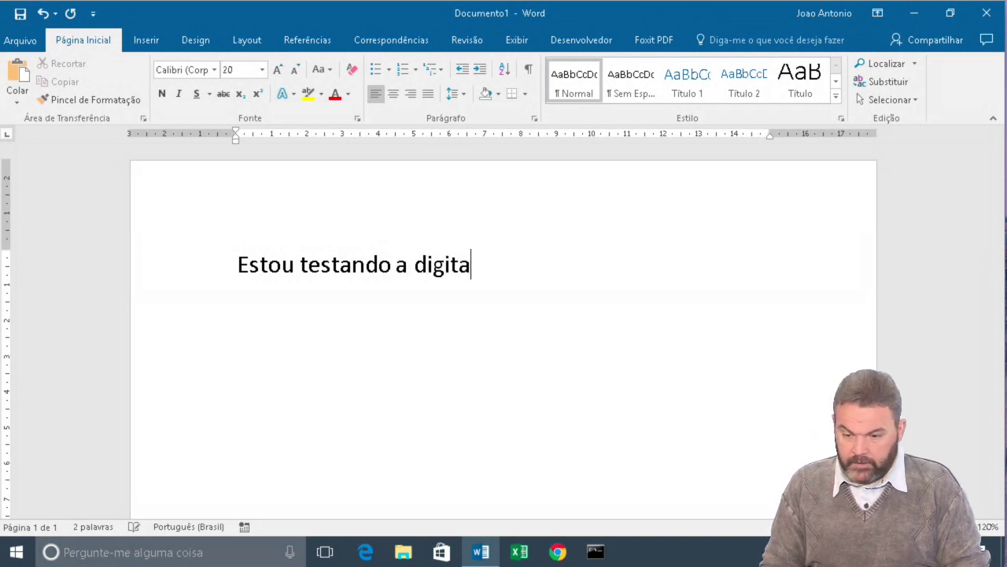
type("ção no Word.")
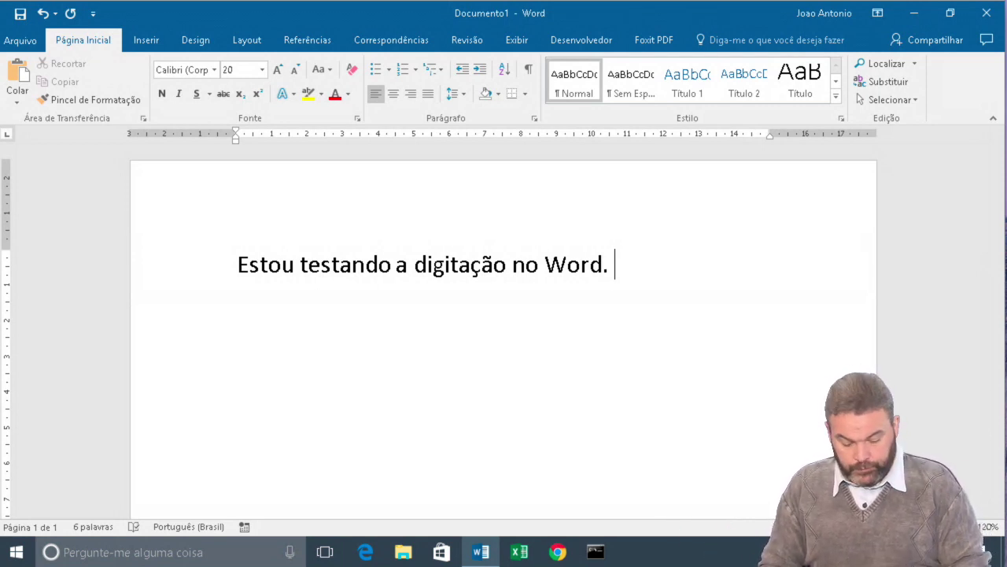
type("Vamos falar d")
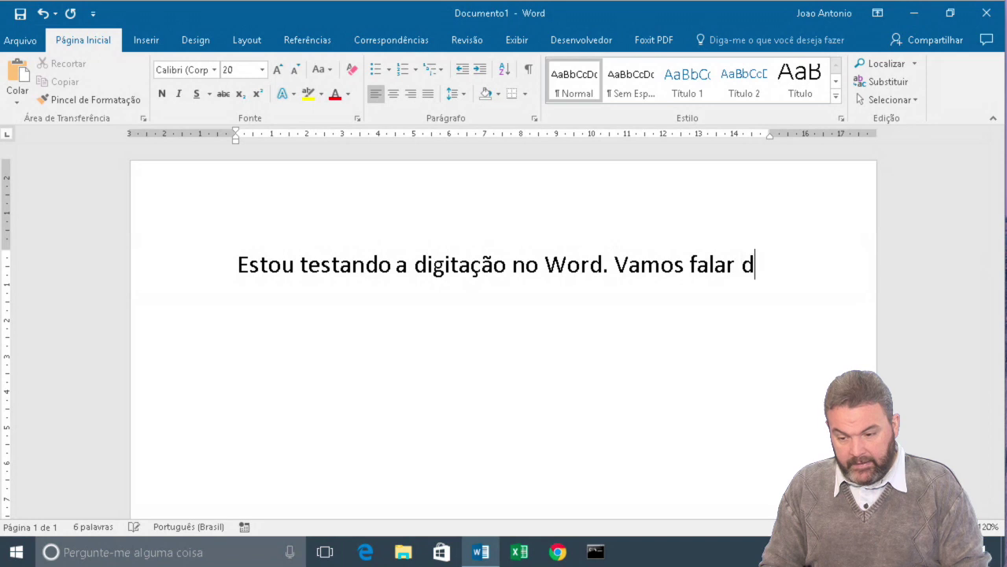
type("uxo do texto")
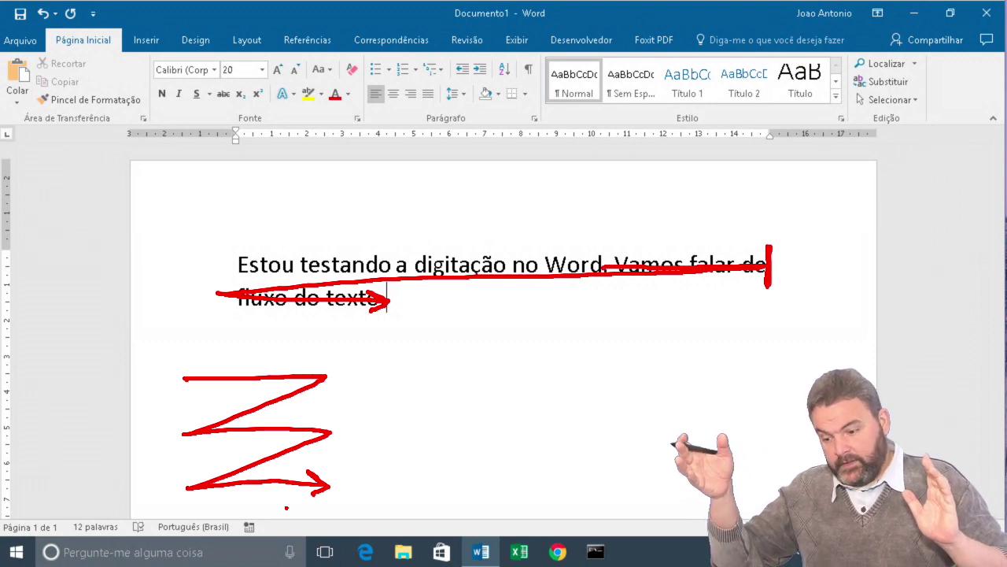
key("Escape")
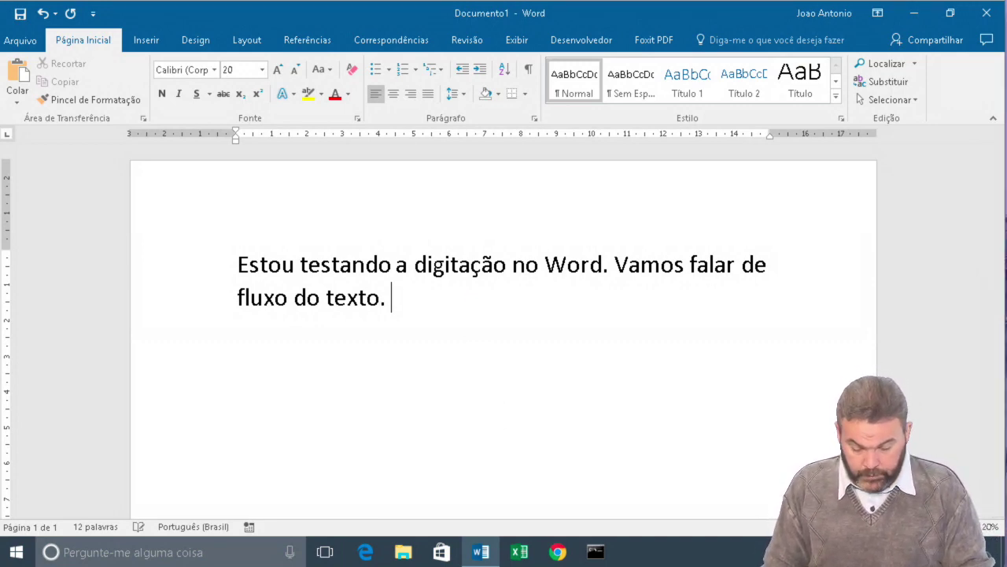
Continue the paragraph on text flowing left to right, ending with 'de cima para baixo.'.
type("O fluxo dete")
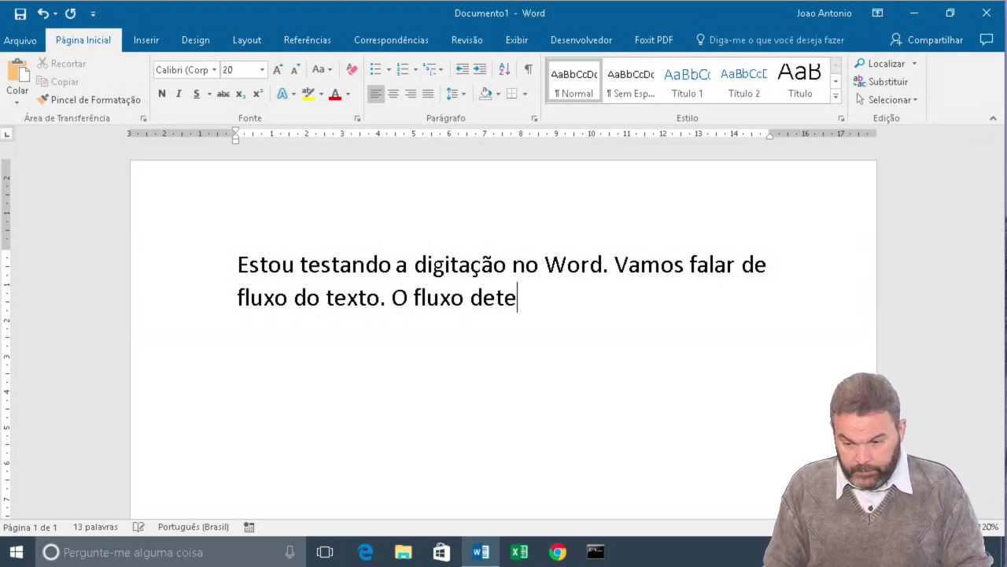
type("rmina como o text")
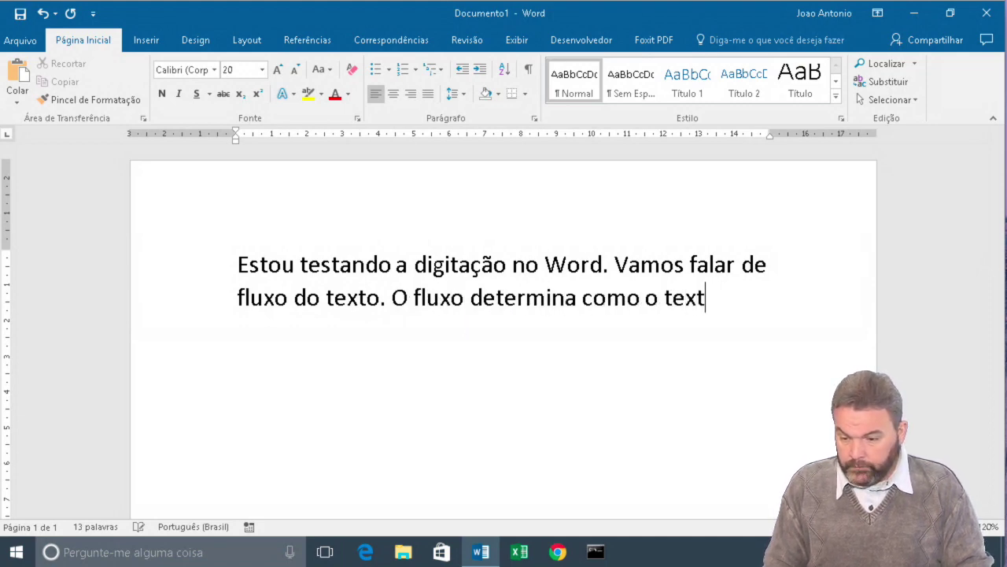
type("o vai")
type("do ")
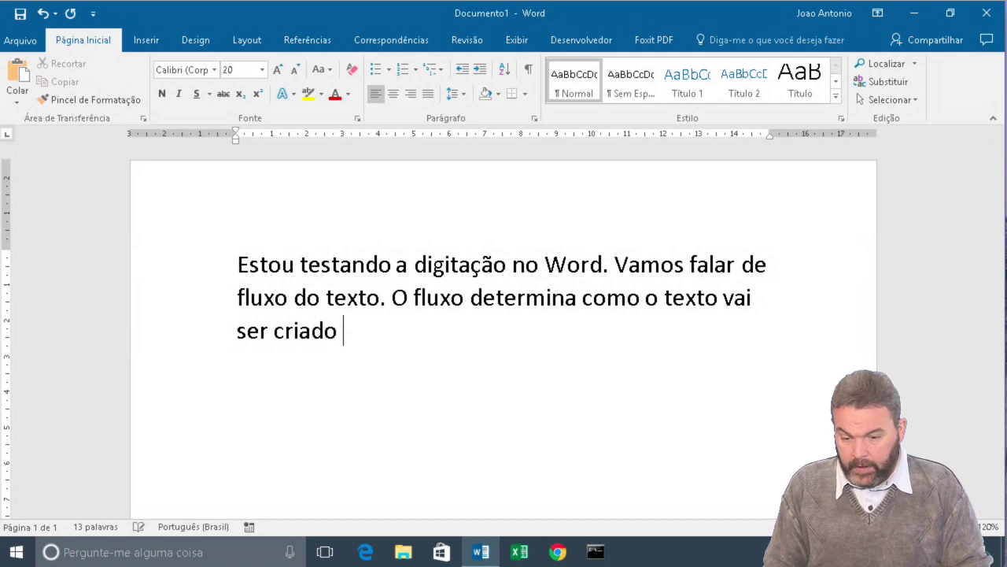
type("à medida que se")
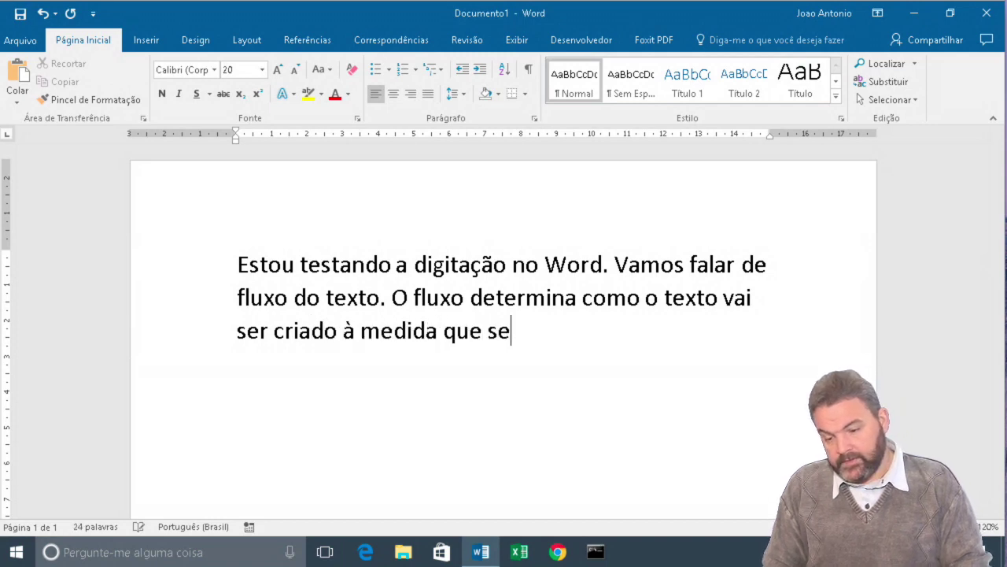
type(" digita.")
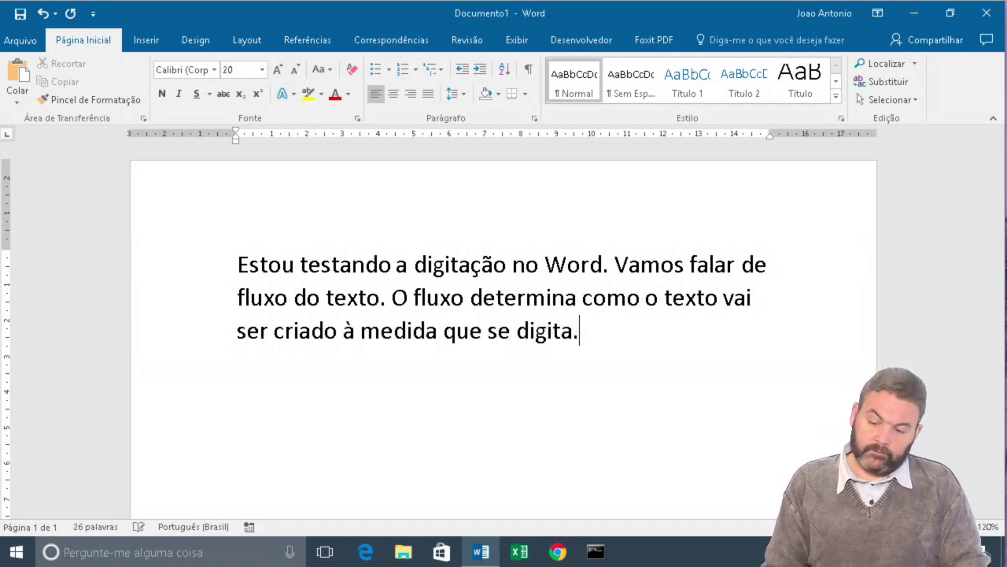
type(" Sempre da e")
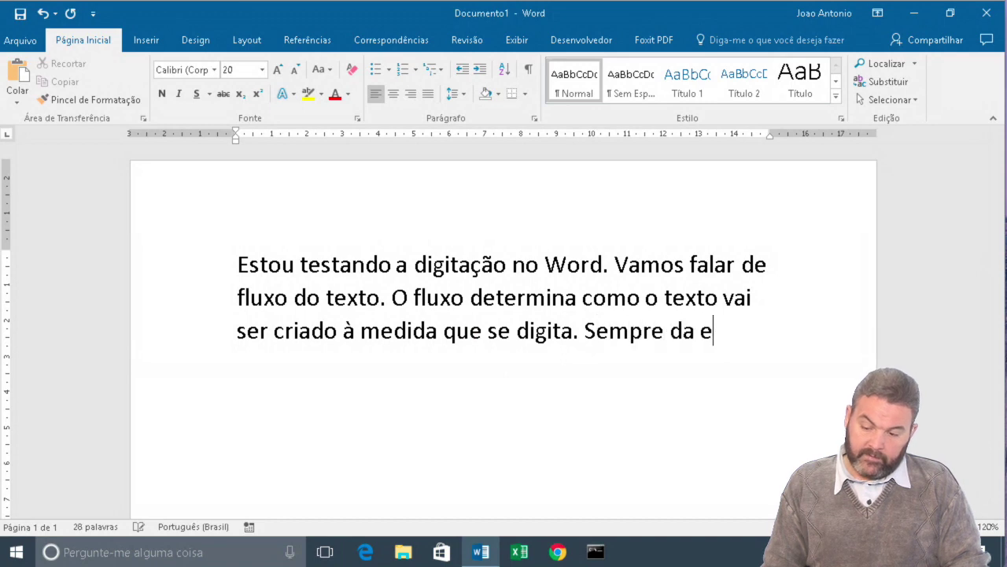
type("qs")
type("querda ")
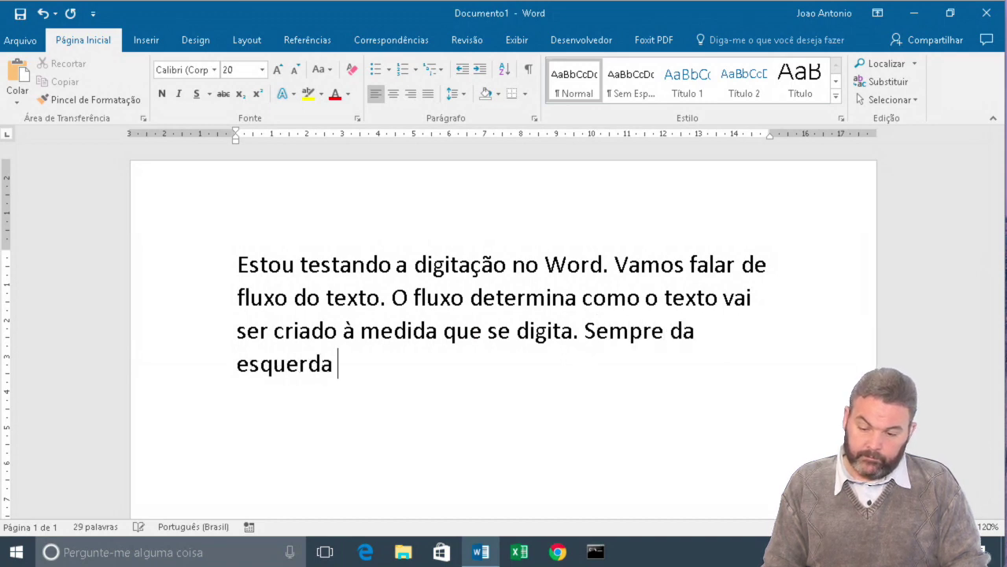
type("para a direita e deci")
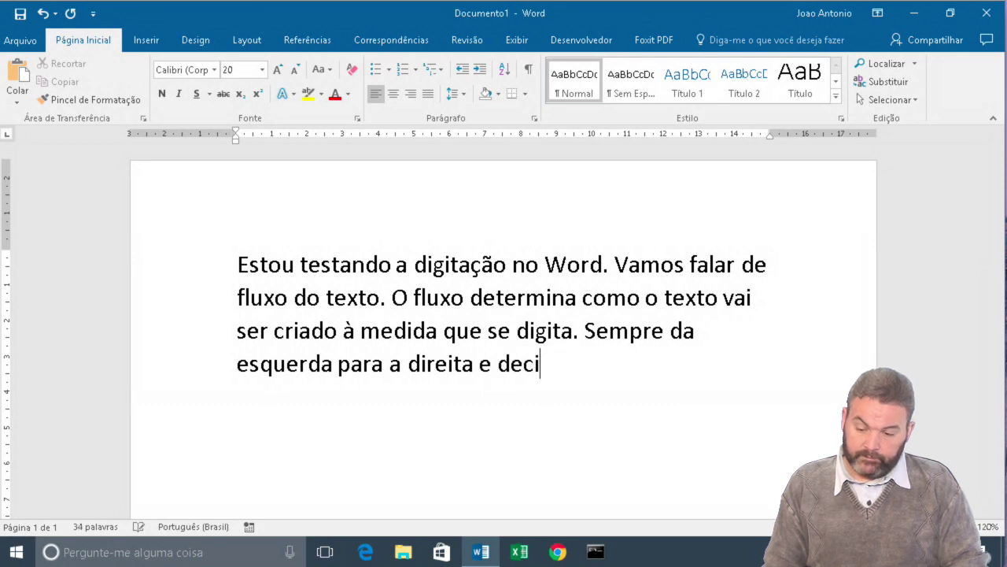
type(" cima para")
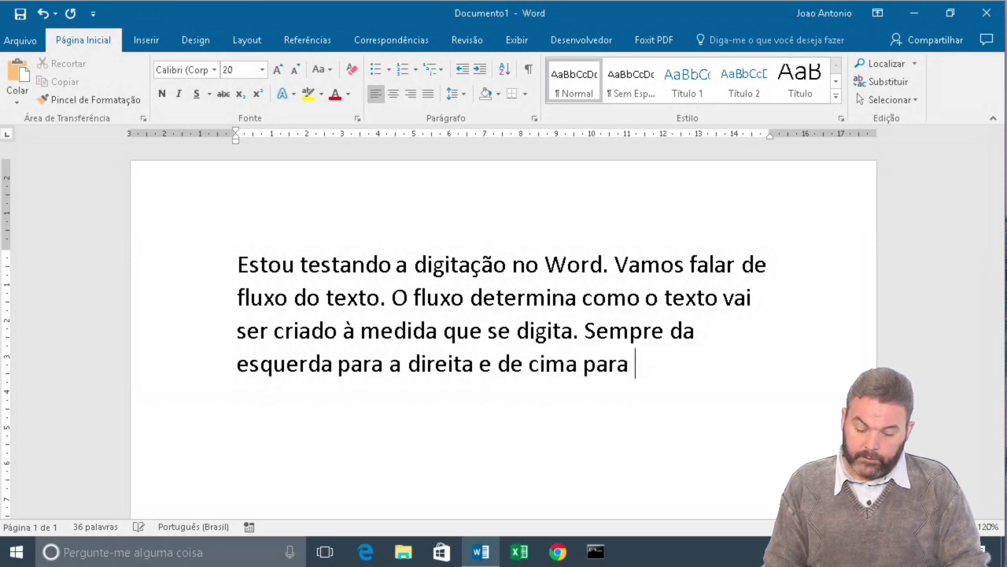
type("ixo.")
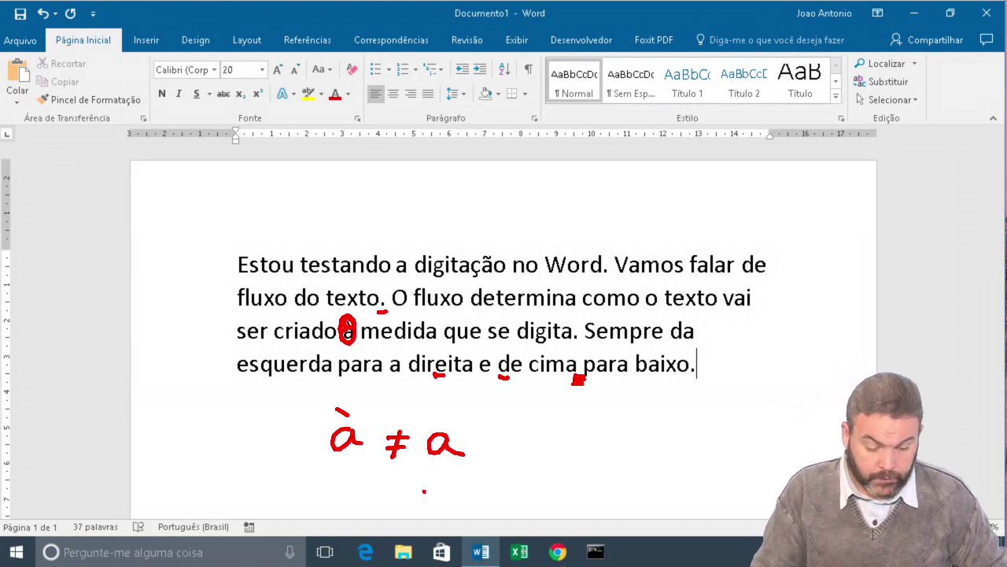
key("Escape")
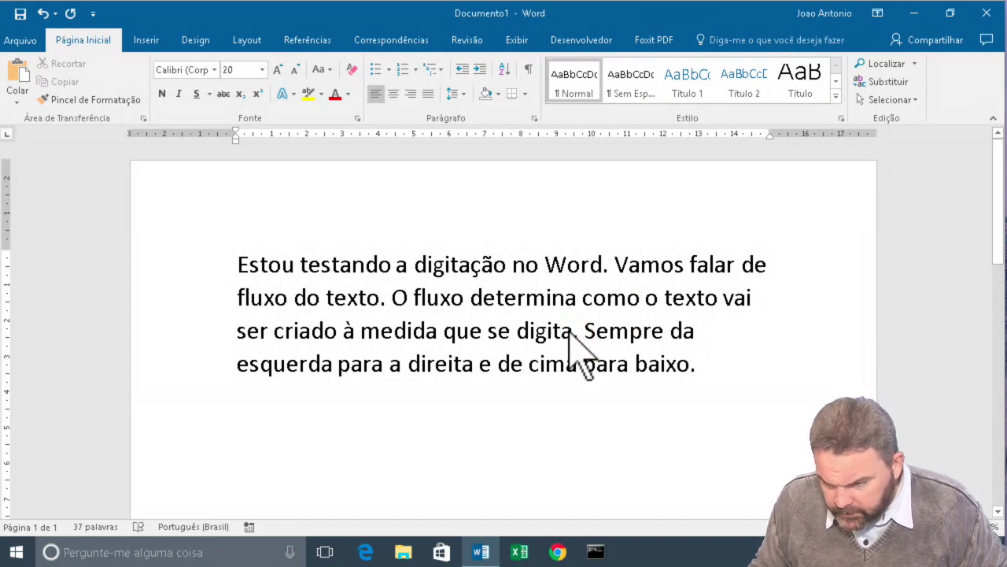
left_click_drag(574, 332, 561, 332)
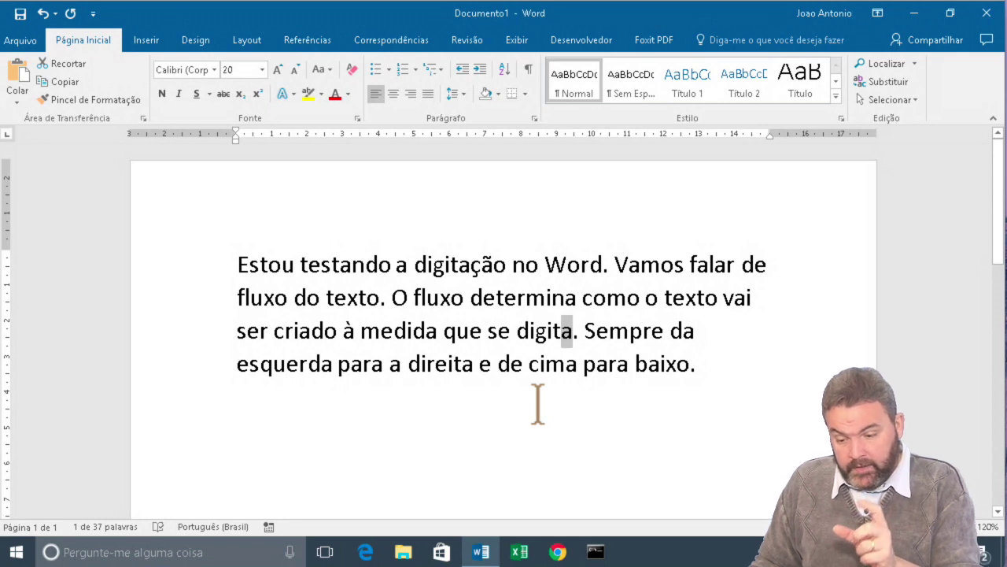
left_click(513, 331)
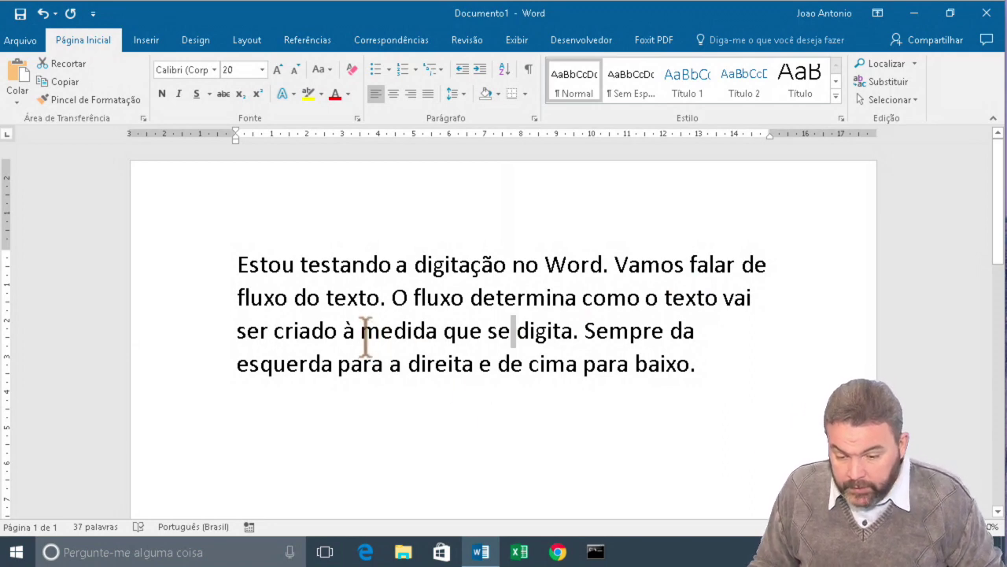
left_click_drag(344, 331, 355, 331)
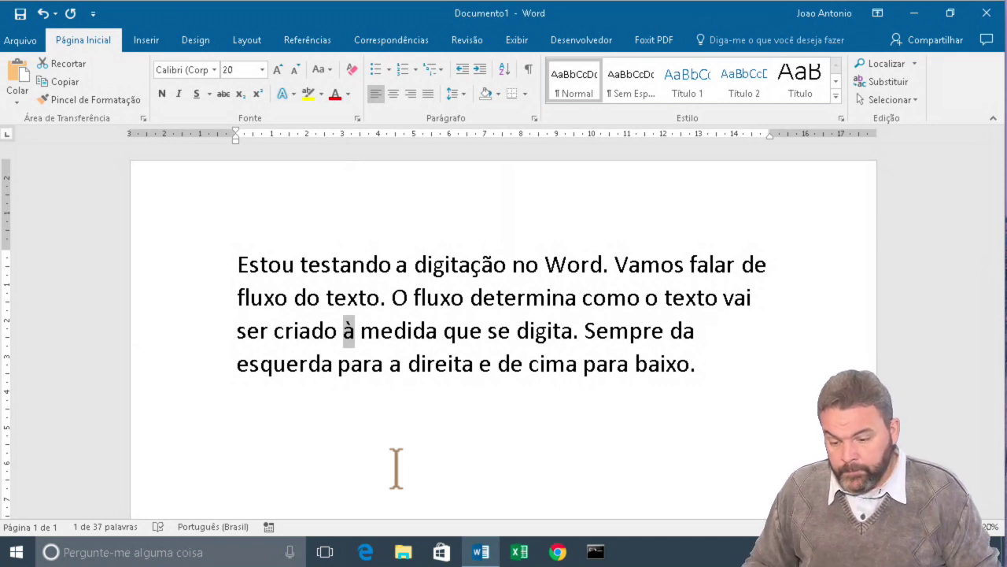
left_click(496, 363)
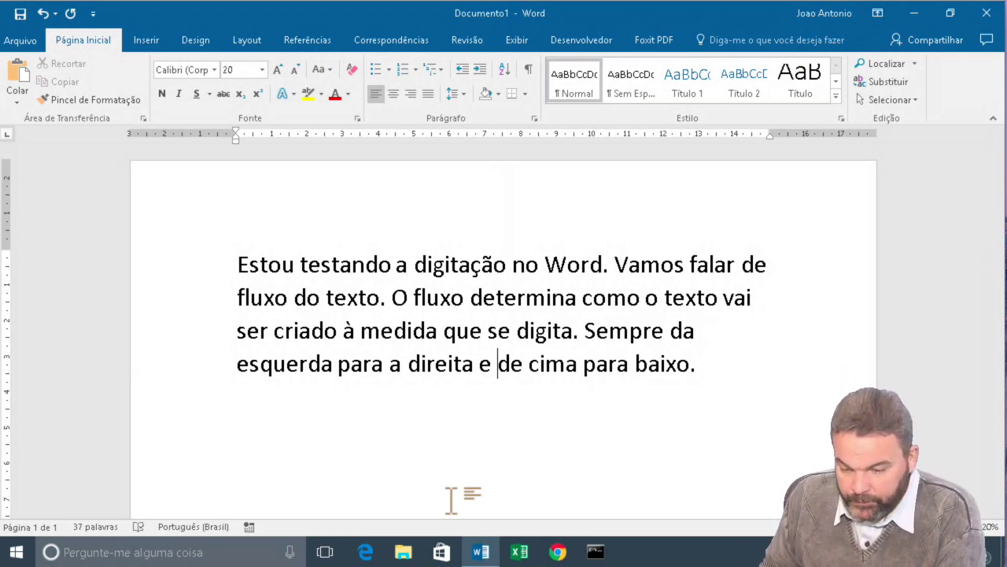
double_click(437, 297)
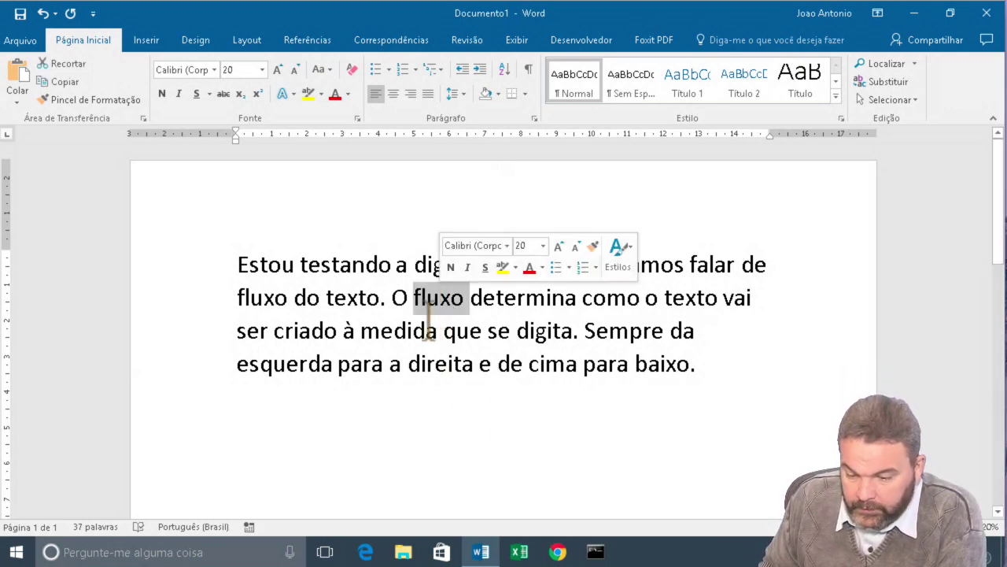
left_click(440, 307)
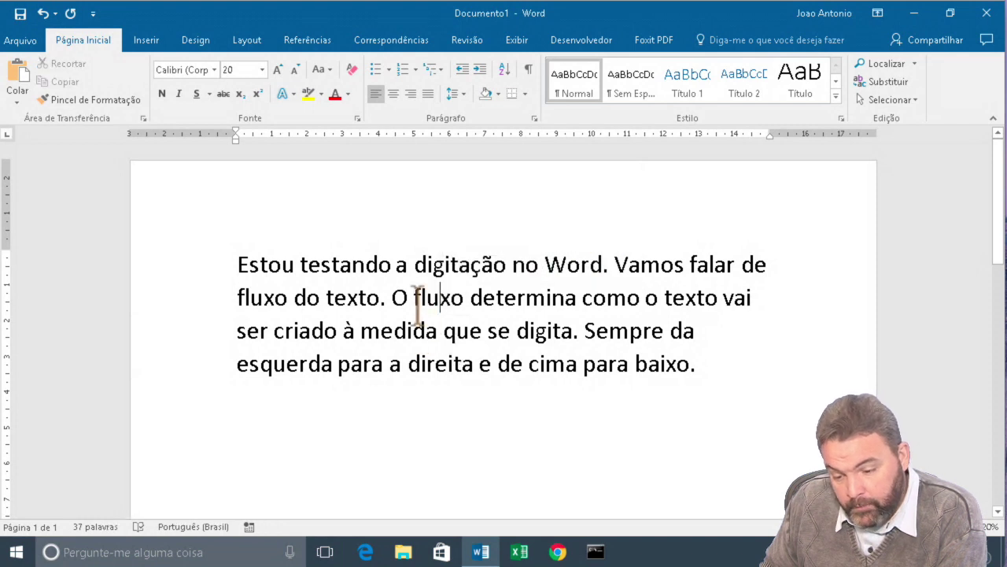
left_click_drag(414, 299, 425, 299)
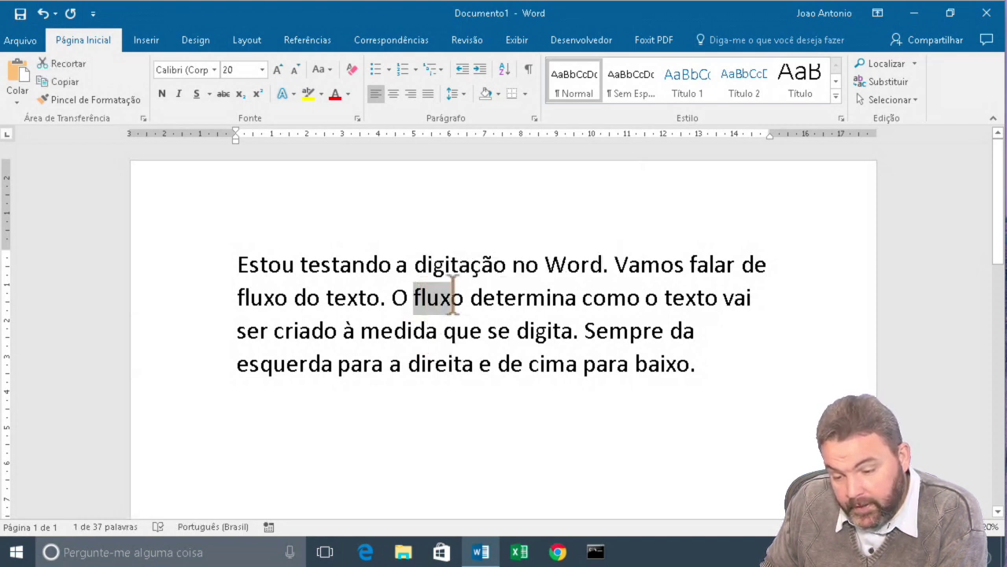
left_click_drag(417, 299, 465, 298)
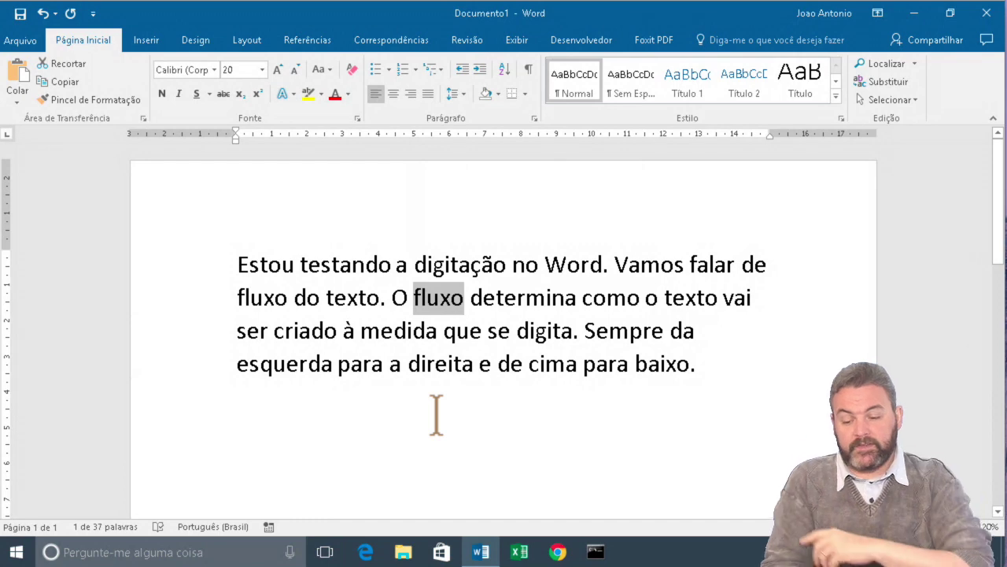
left_click(334, 300)
left_click_drag(334, 300, 383, 299)
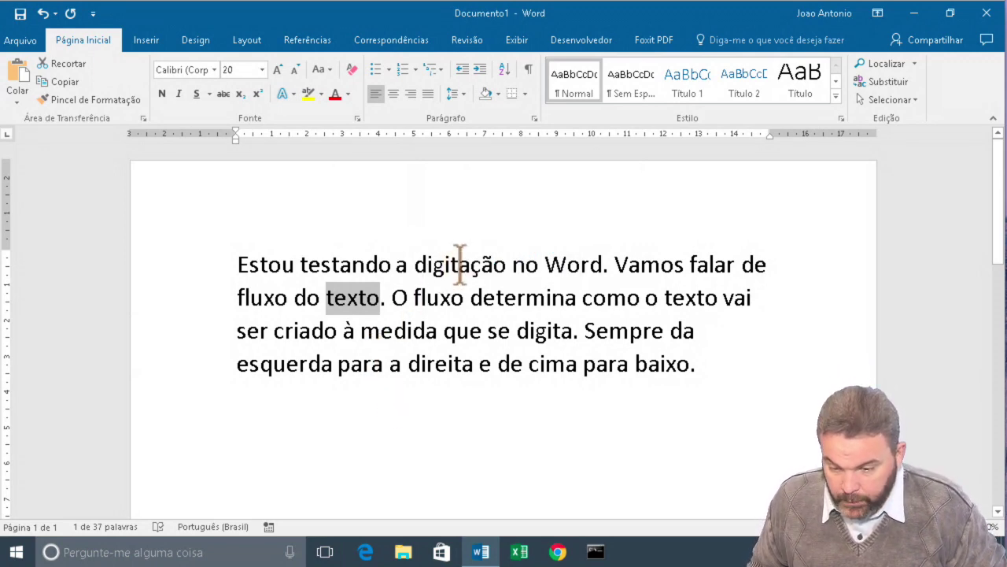
left_click_drag(459, 264, 506, 265)
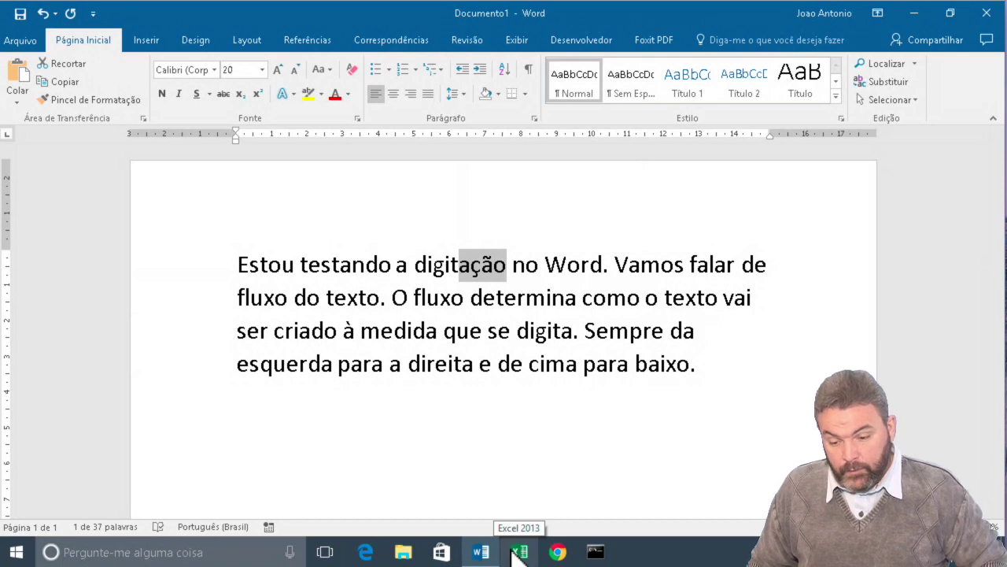
double_click(457, 266)
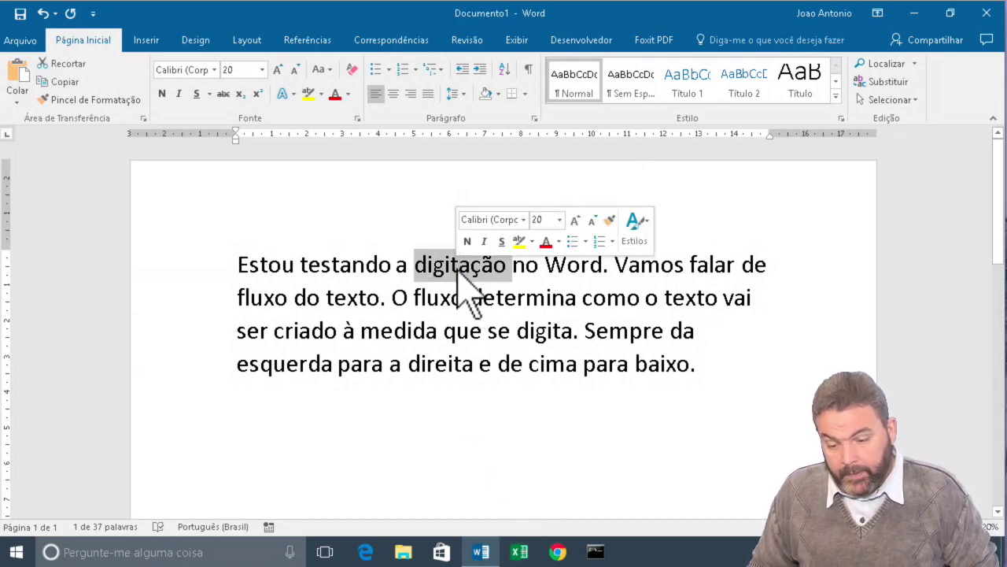
left_click(461, 299)
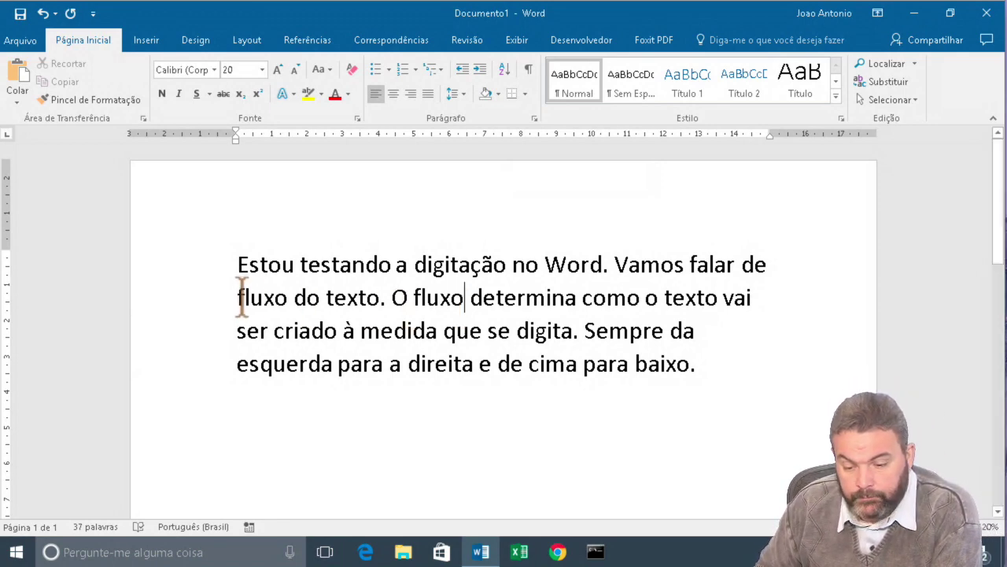
left_click_drag(238, 298, 764, 305)
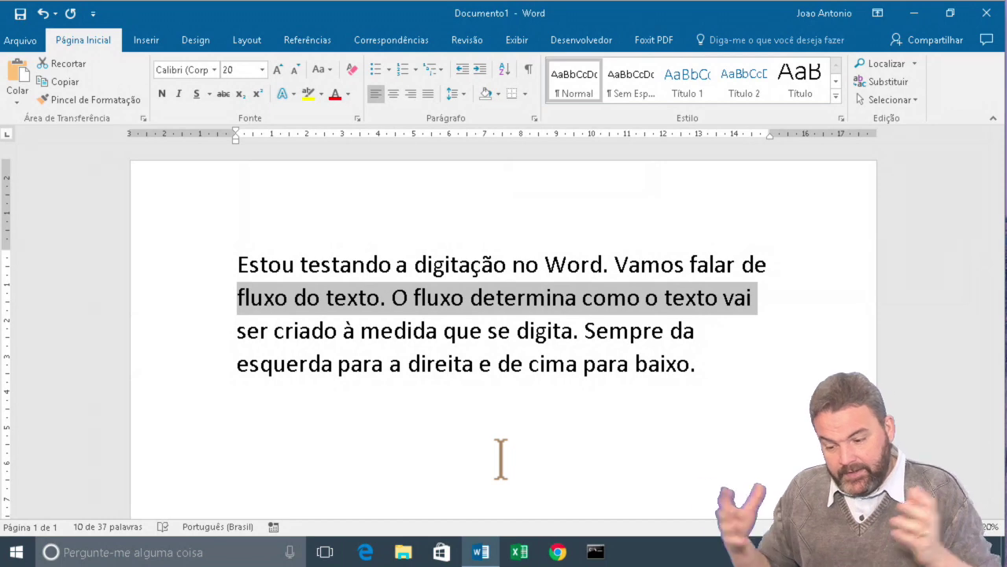
left_click(503, 452)
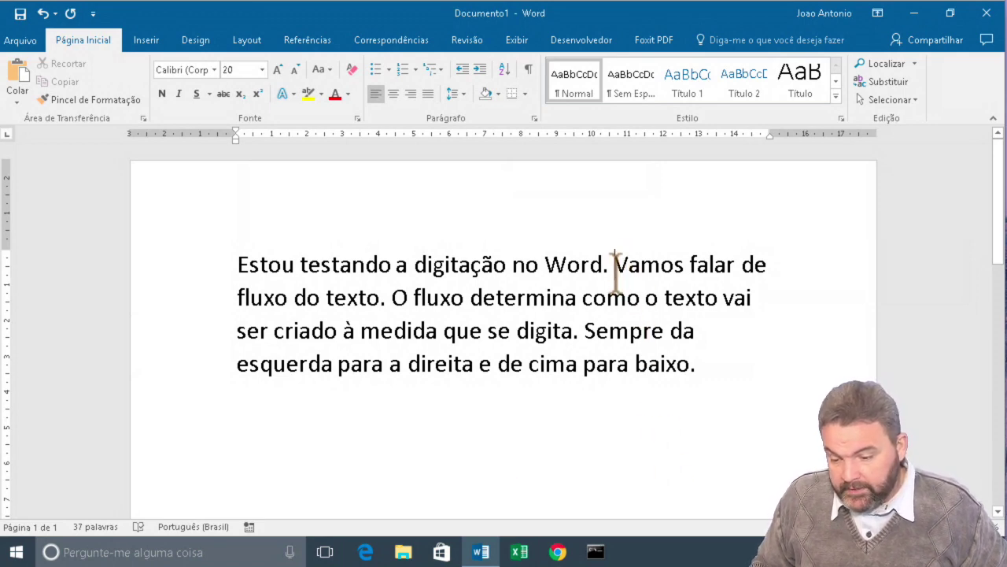
left_click_drag(615, 264, 387, 303)
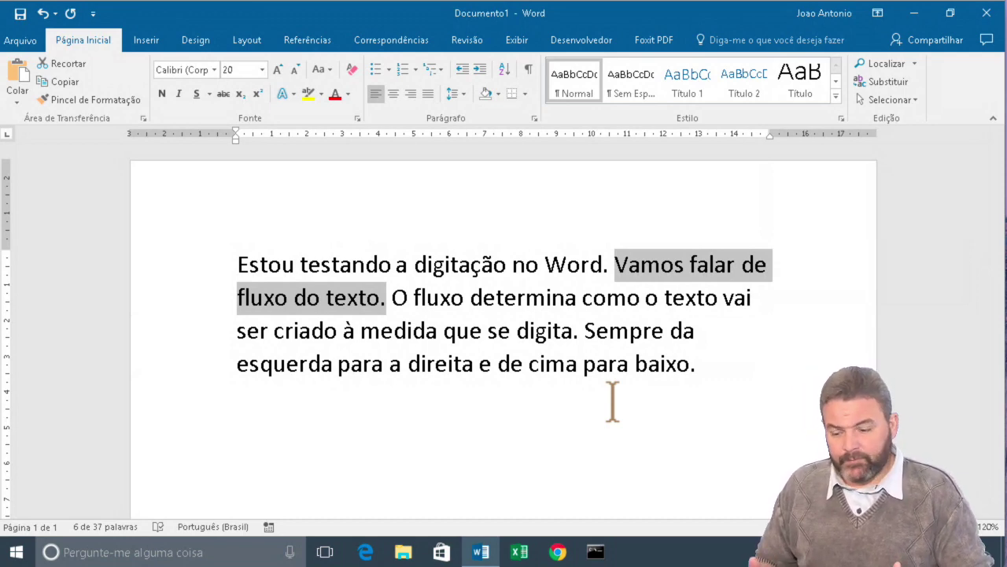
left_click(612, 403)
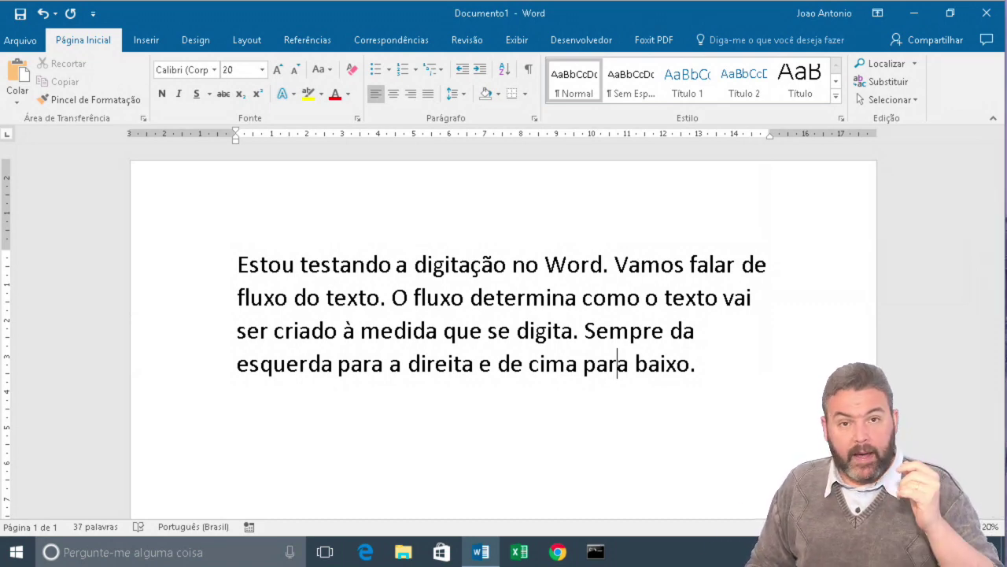
left_click(686, 362)
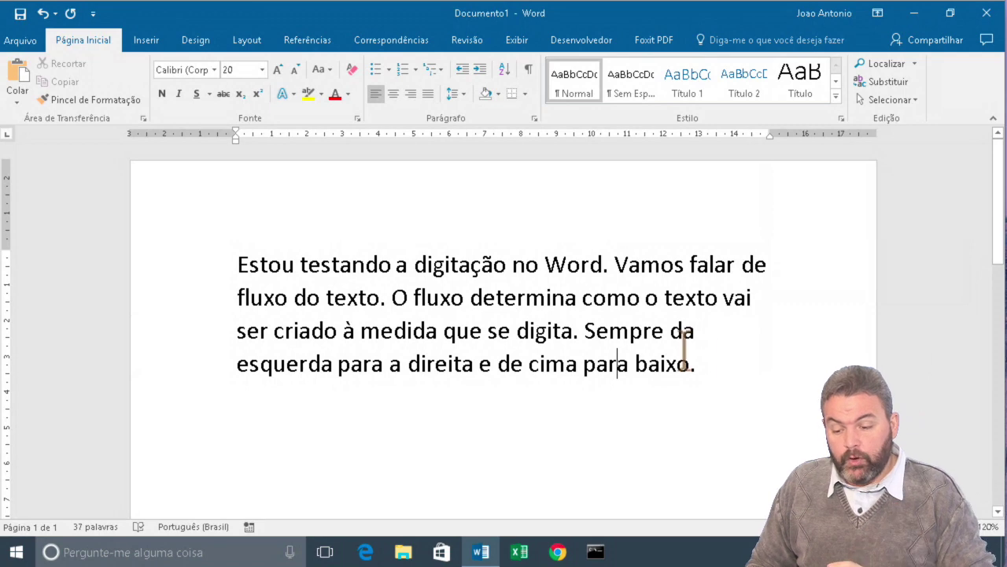
left_click(749, 367)
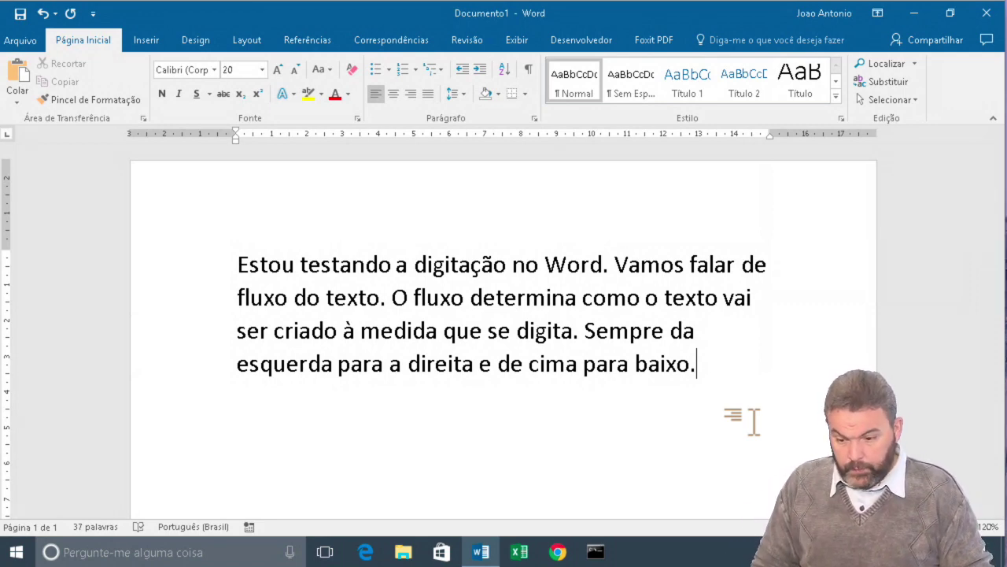
Start a second paragraph reading 'Este é um novo parágrafo.' below the first.
key("Return")
type("Este ")
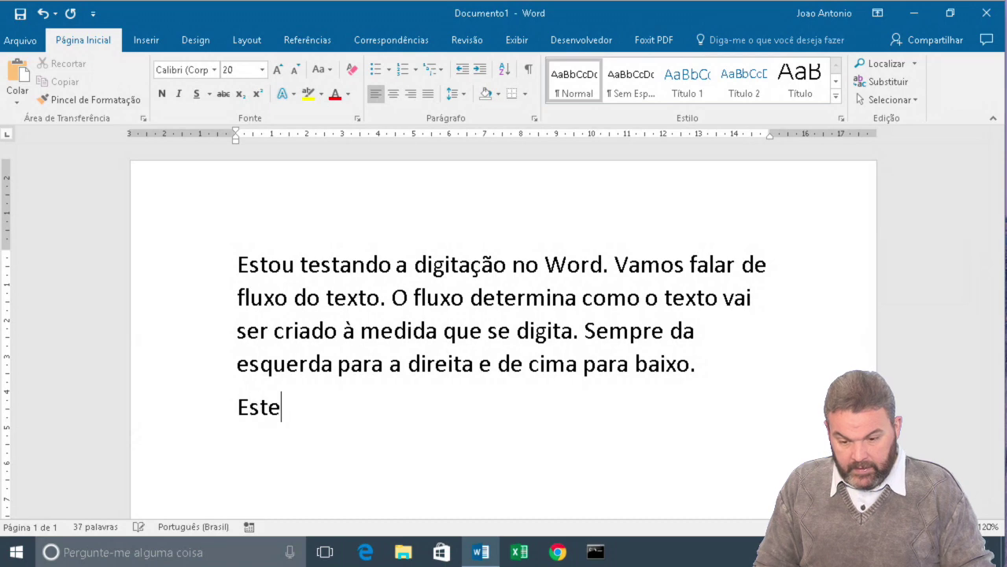
type("é um novo p")
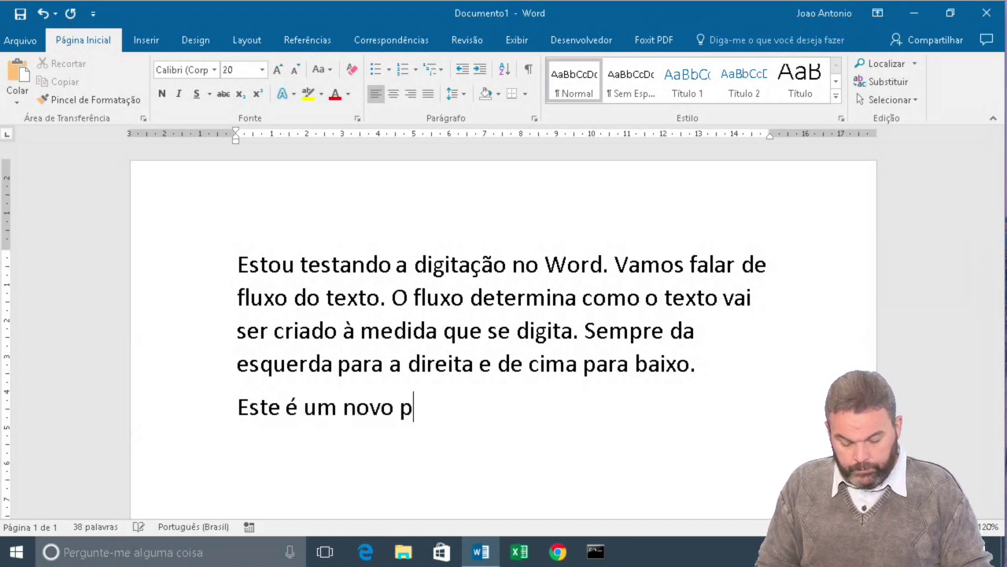
type("arágrafo.")
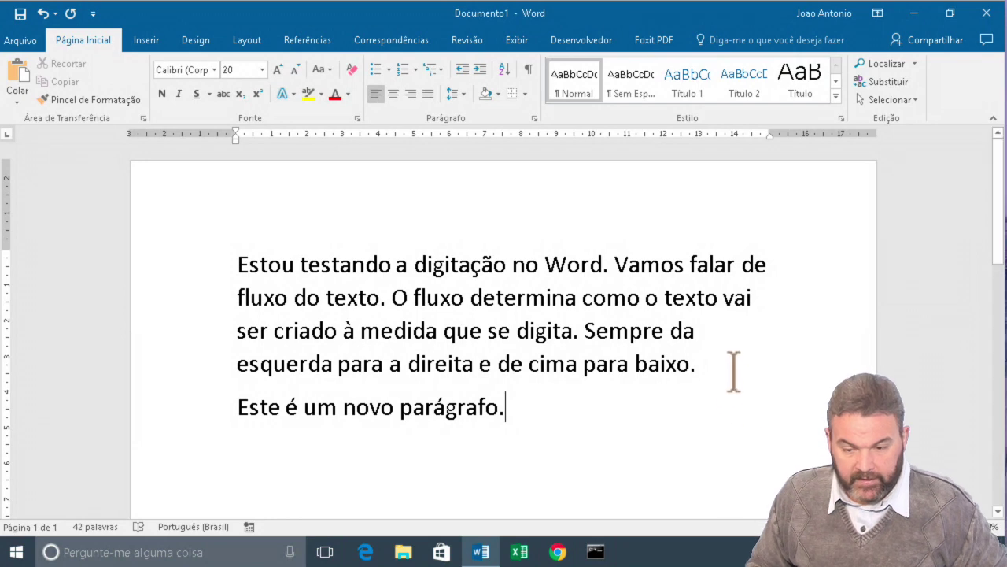
left_click(529, 73)
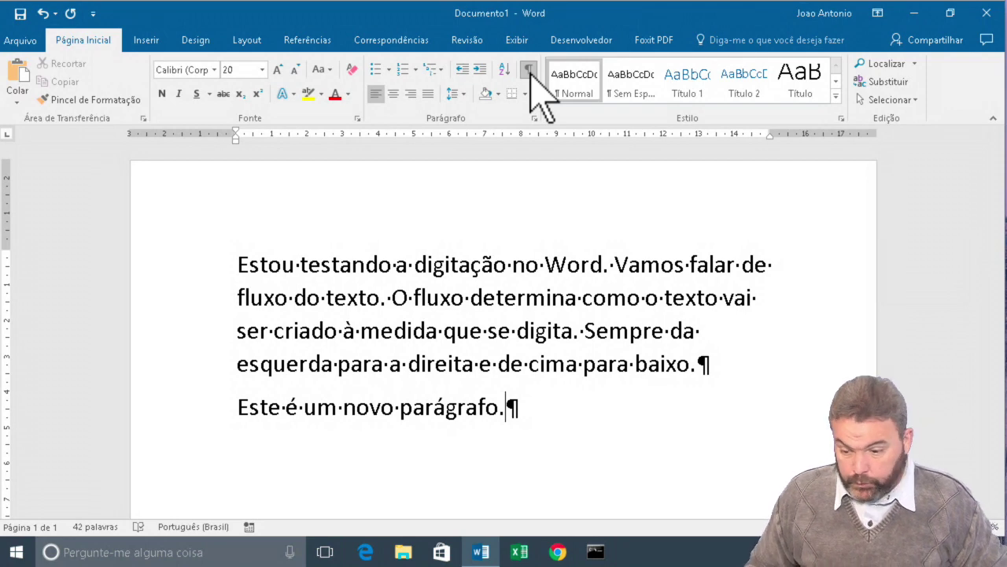
left_click(529, 72)
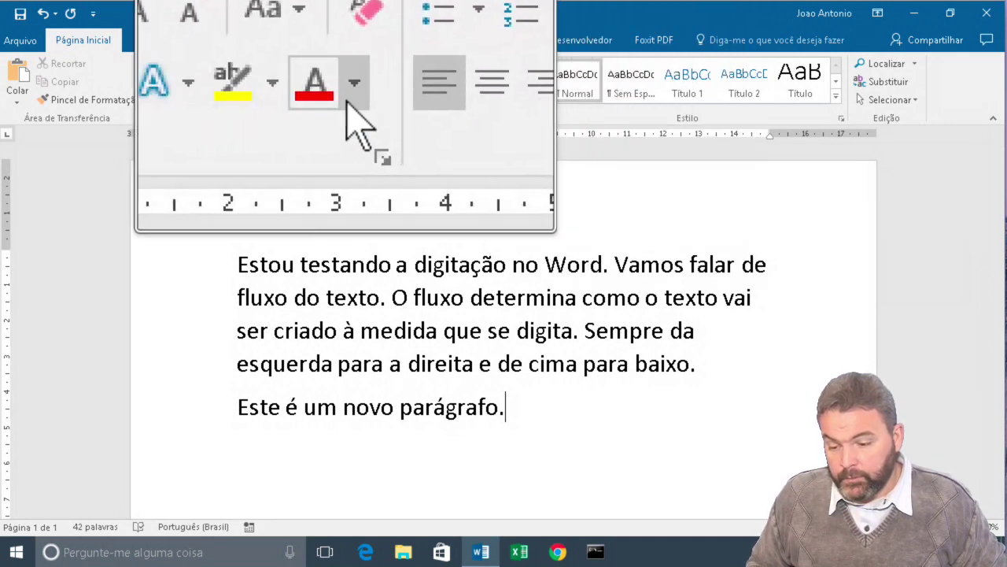
key("alt")
key("alt")
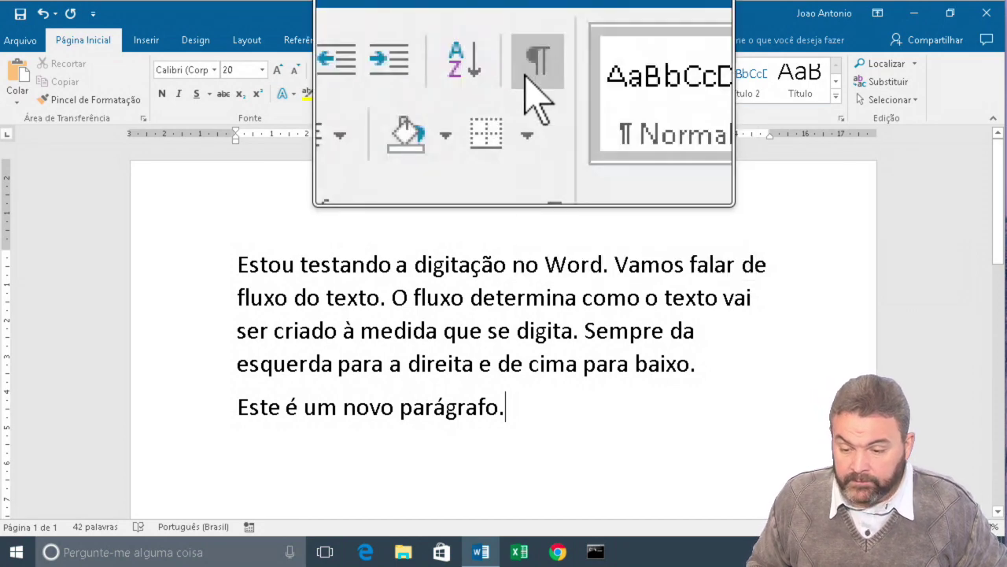
left_click(527, 79)
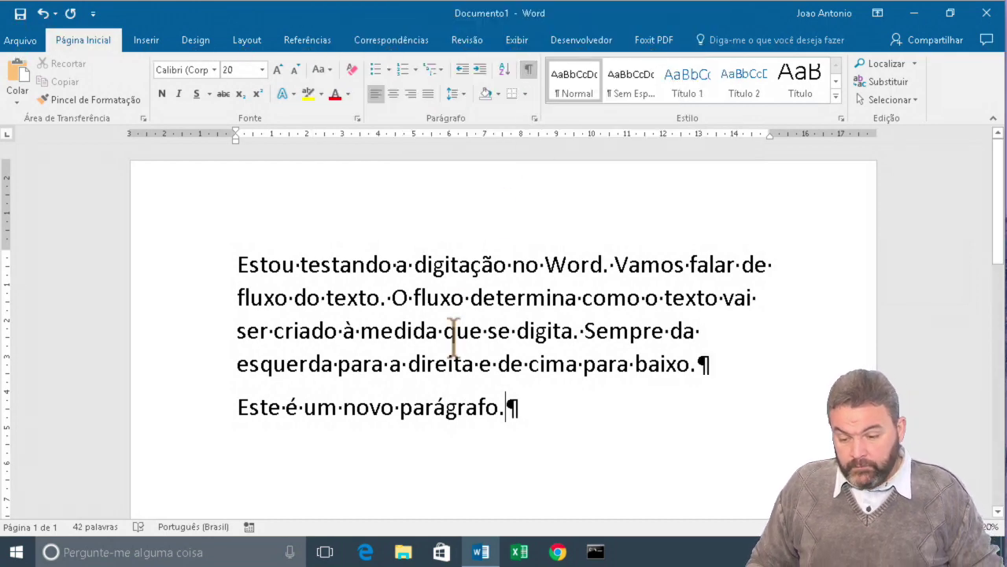
double_click(472, 366)
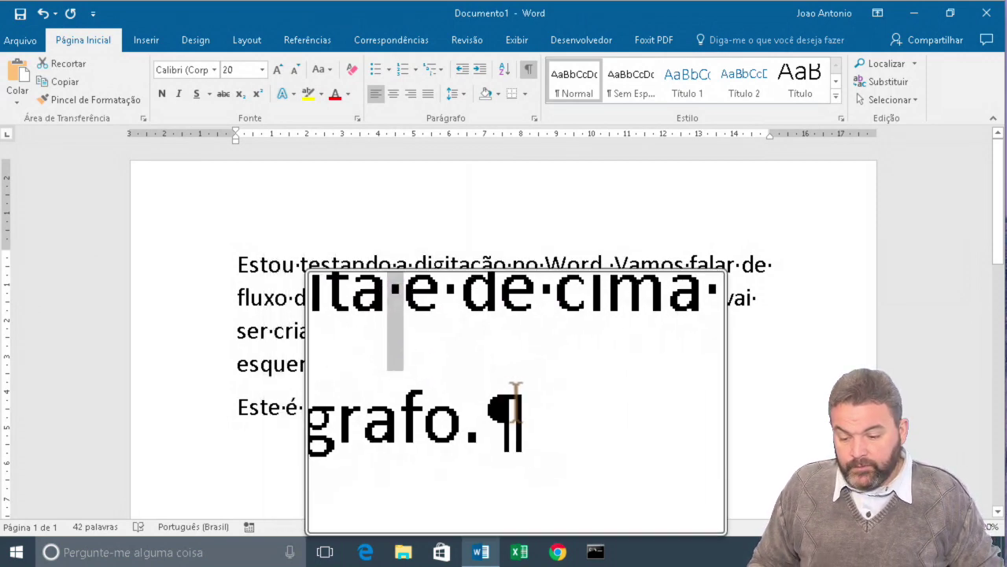
double_click(510, 408)
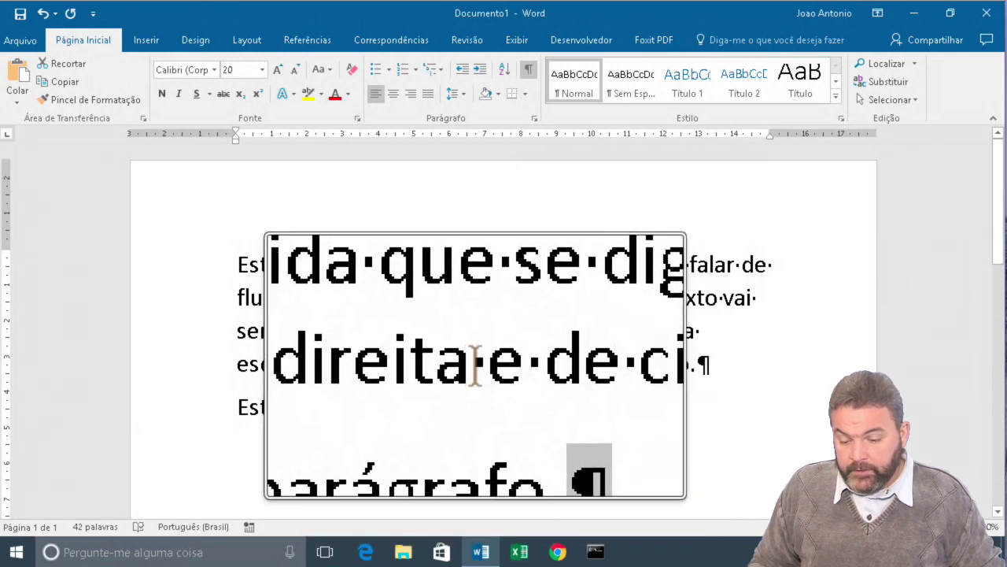
double_click(473, 370)
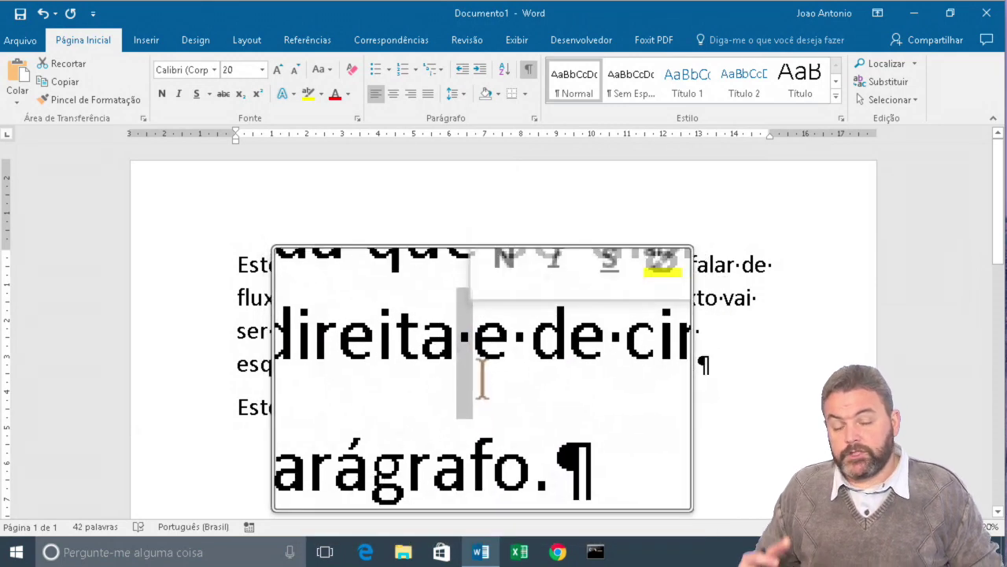
key("alt")
left_click(545, 297)
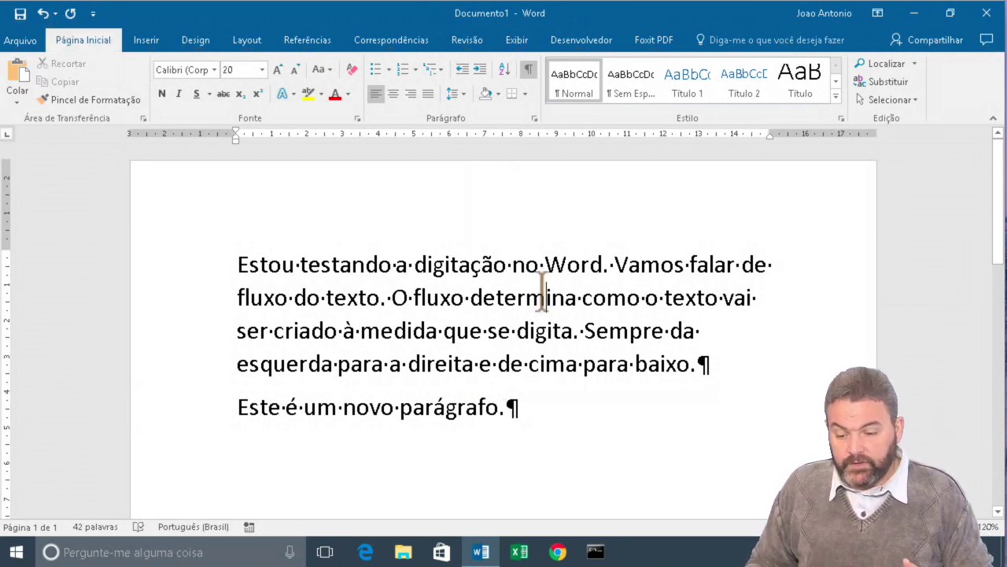
left_click(530, 68)
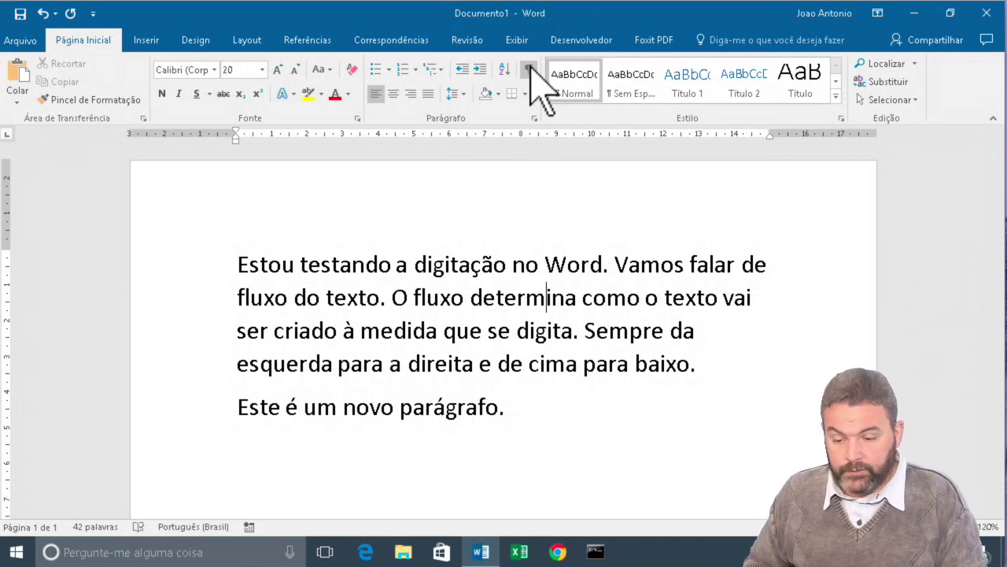
left_click(529, 68)
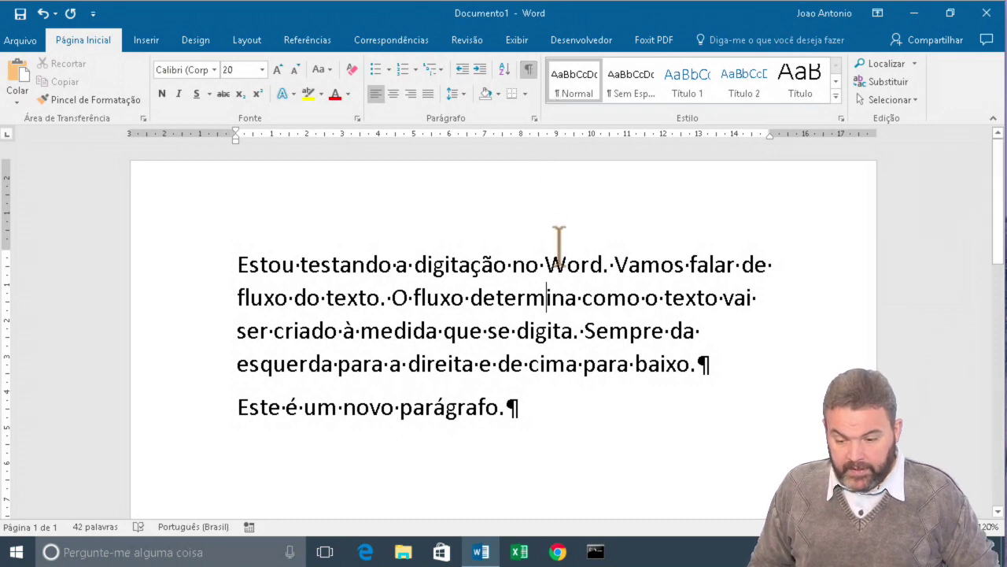
key("super+plus")
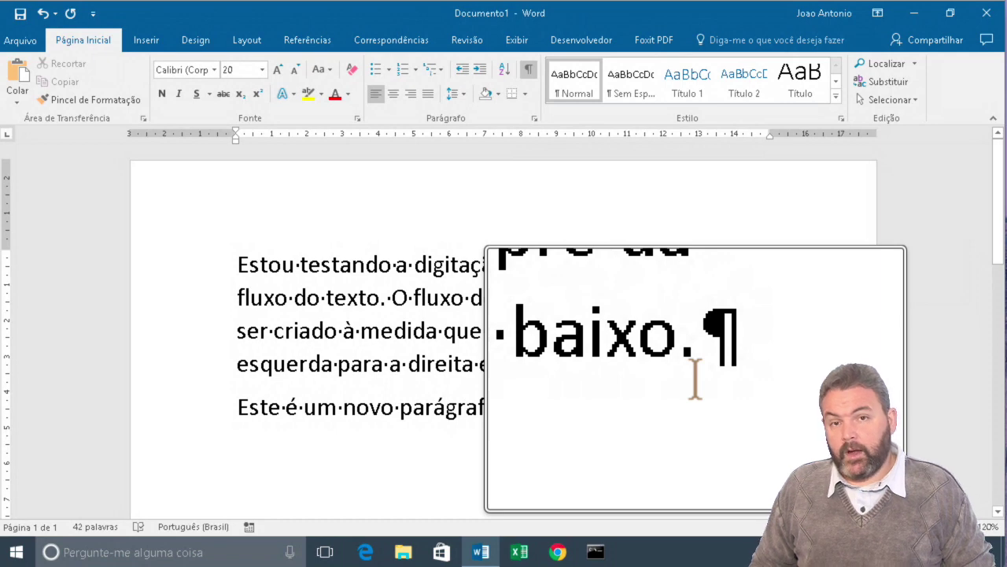
key("super+Escape")
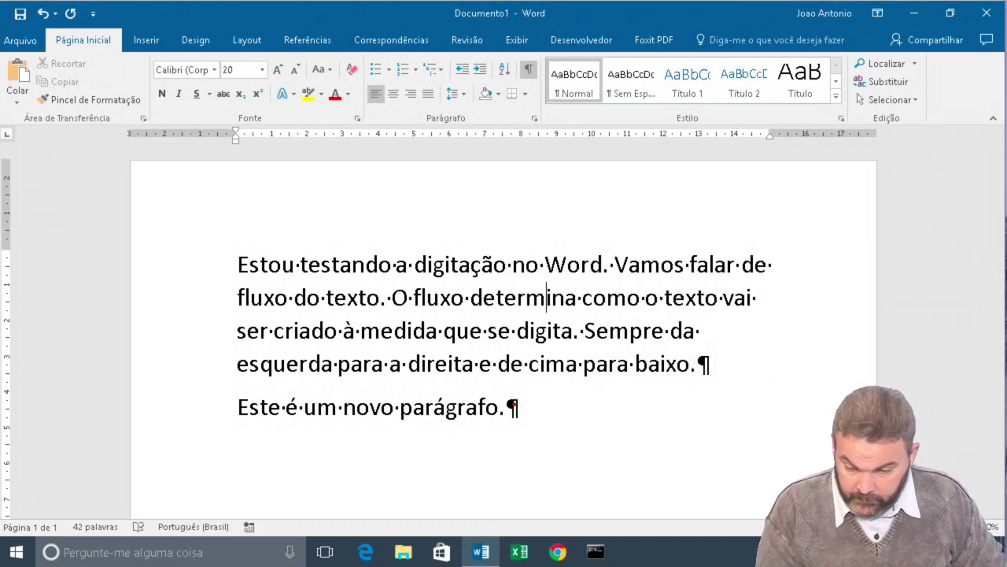
Circle the ¶ mark after 'parágrafo' and label it 'MARCAS PARÁGRAFO' with the screen pen.
mouse_move(508, 395)
left_mouse_down()
mouse_move(518, 425)
mouse_move(587, 401)
mouse_move(644, 402)
mouse_move(651, 425)
left_mouse_up()
mouse_move(545, 442)
left_mouse_down()
mouse_move(562, 451)
mouse_move(548, 459)
left_mouse_up()
left_click_drag(570, 440, 587, 458)
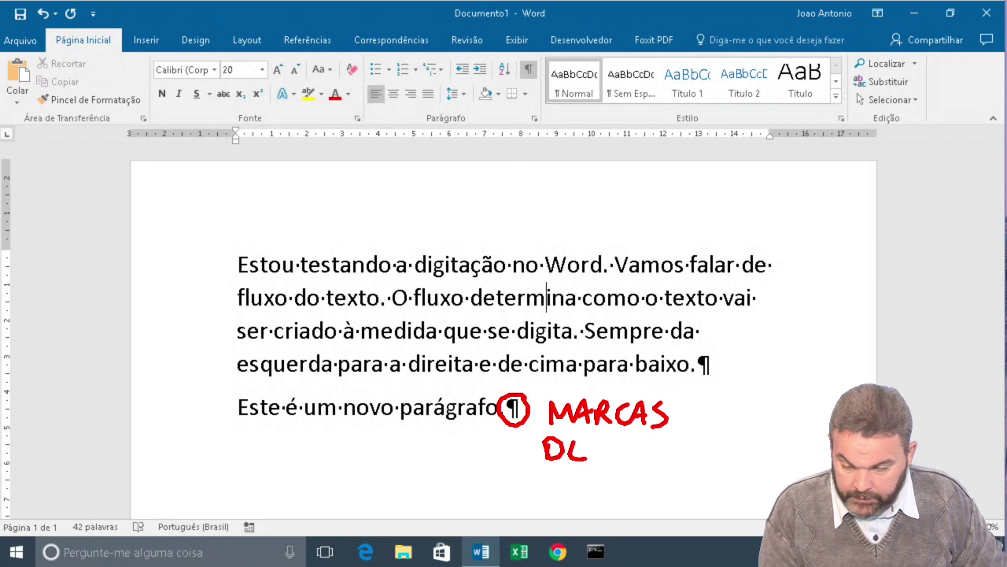
mouse_move(529, 475)
left_mouse_down()
mouse_move(530, 505)
mouse_move(534, 489)
left_mouse_up()
left_click_drag(543, 502, 580, 500)
left_click_drag(583, 501, 613, 504)
mouse_move(625, 491)
left_mouse_down()
mouse_move(628, 503)
mouse_move(639, 485)
left_mouse_up()
left_click_drag(641, 488, 670, 505)
left_click_drag(671, 498, 691, 491)
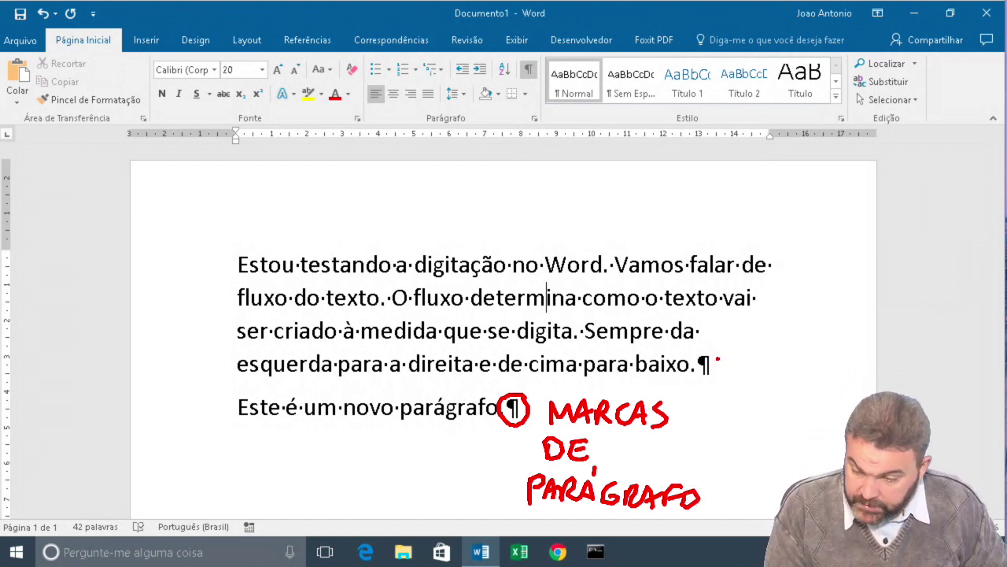
Circle the mark after 'baixo', number the paragraphs 1 and 2, then hide formatting marks.
mouse_move(719, 362)
left_mouse_down()
mouse_move(697, 363)
mouse_move(720, 359)
left_mouse_up()
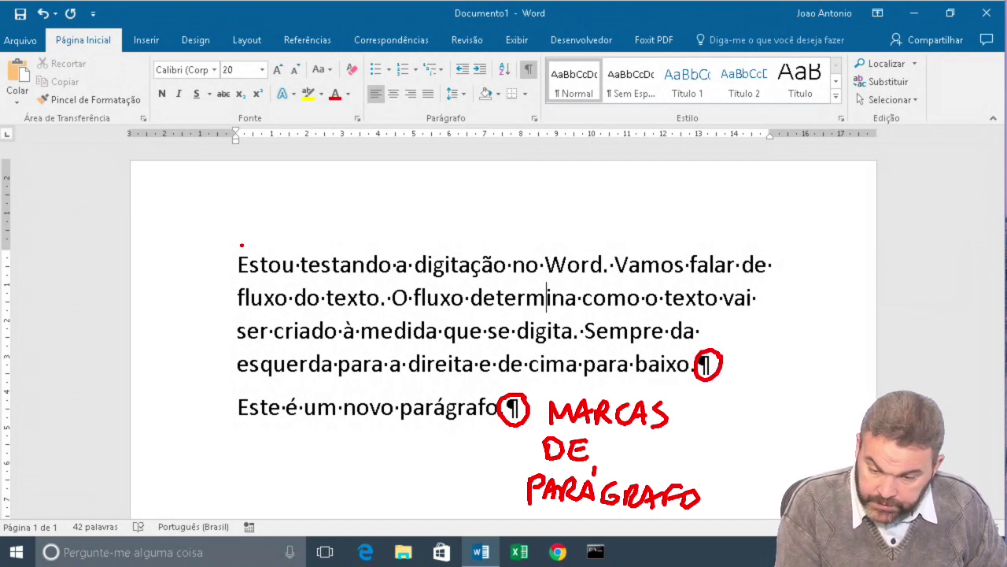
mouse_move(243, 244)
left_mouse_down()
mouse_move(222, 287)
mouse_move(230, 376)
left_mouse_up()
mouse_move(167, 321)
left_mouse_down()
mouse_move(175, 340)
mouse_move(186, 338)
left_mouse_up()
left_click_drag(234, 387, 241, 439)
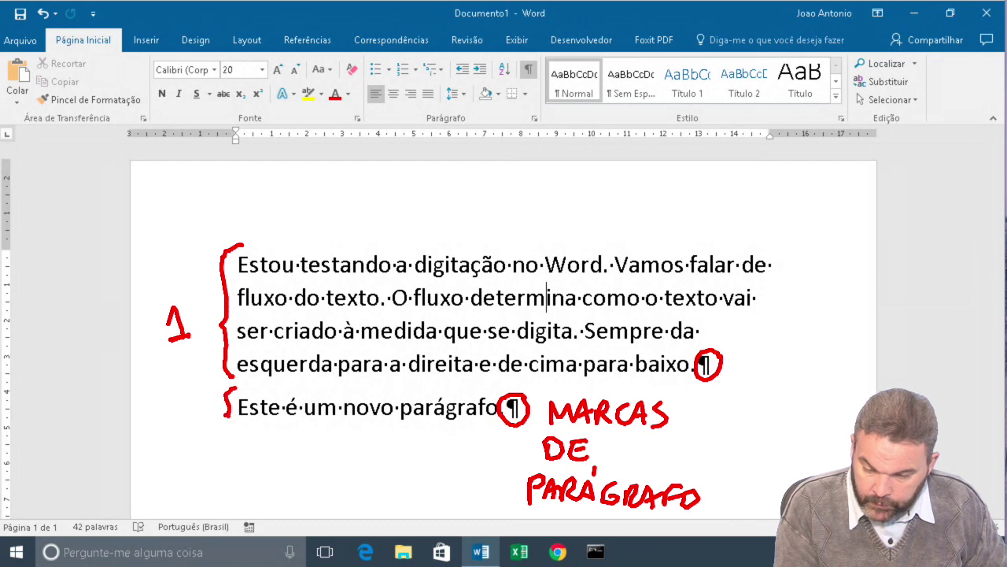
mouse_move(170, 413)
left_mouse_down()
mouse_move(176, 438)
mouse_move(197, 438)
left_mouse_up()
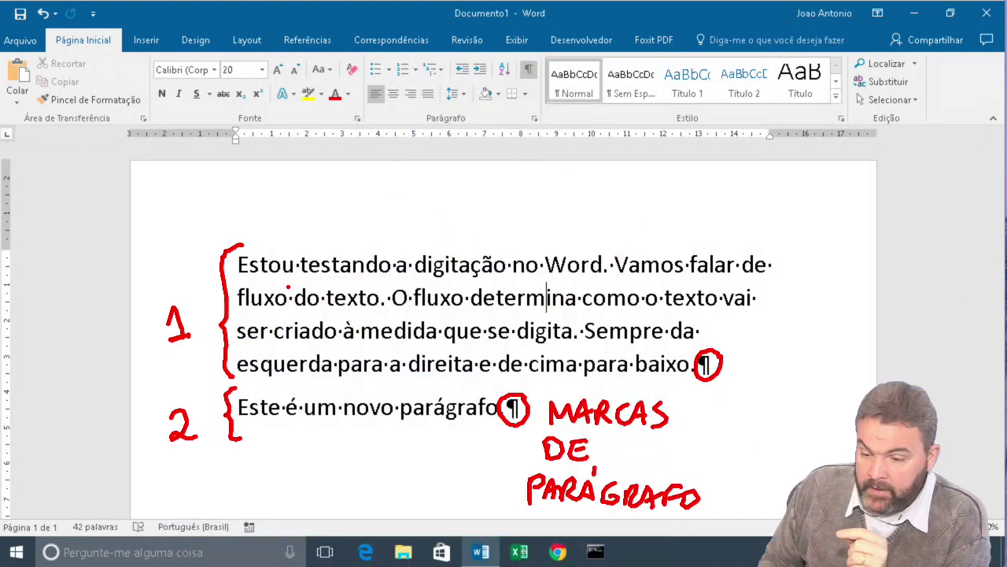
left_click(528, 69)
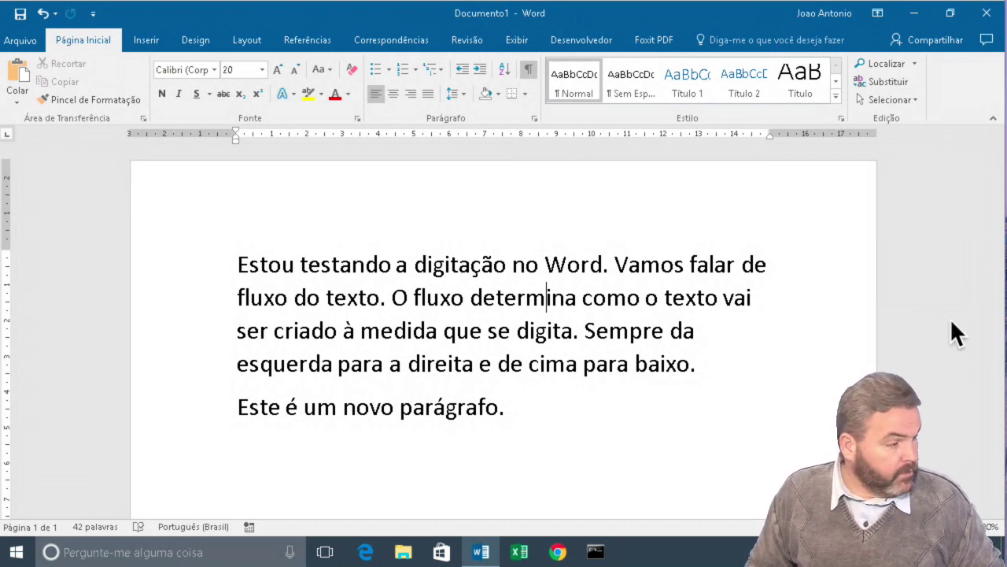
Toggle formatting marks on and off, then put the insertion point inside 'fluxo'.
left_click(528, 69)
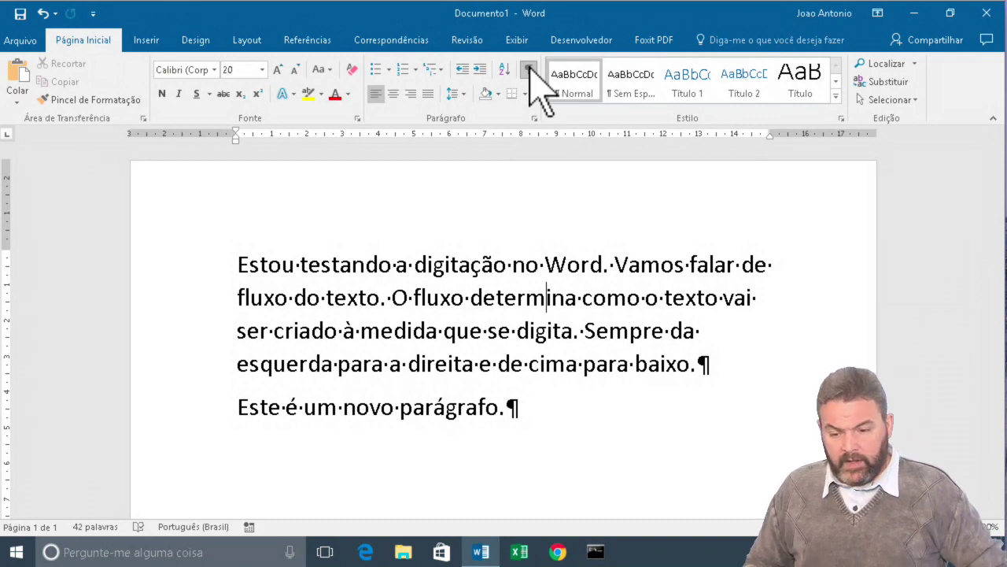
left_click(529, 69)
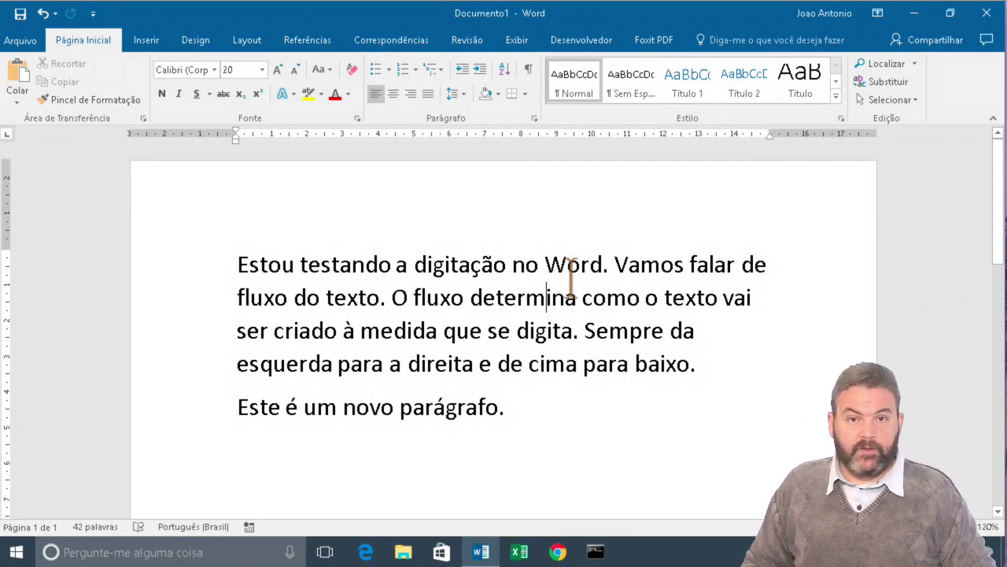
left_click(482, 297)
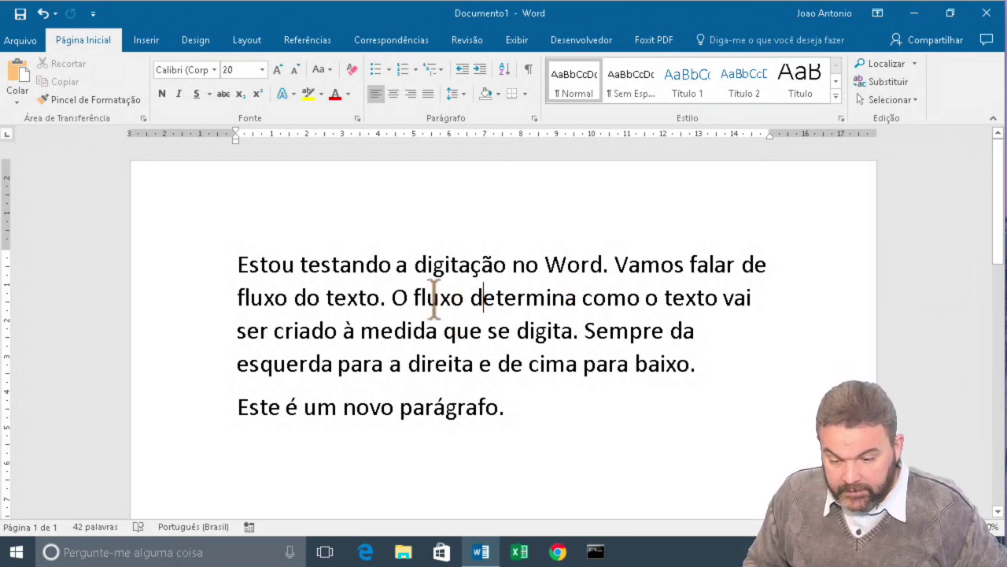
left_click(439, 298)
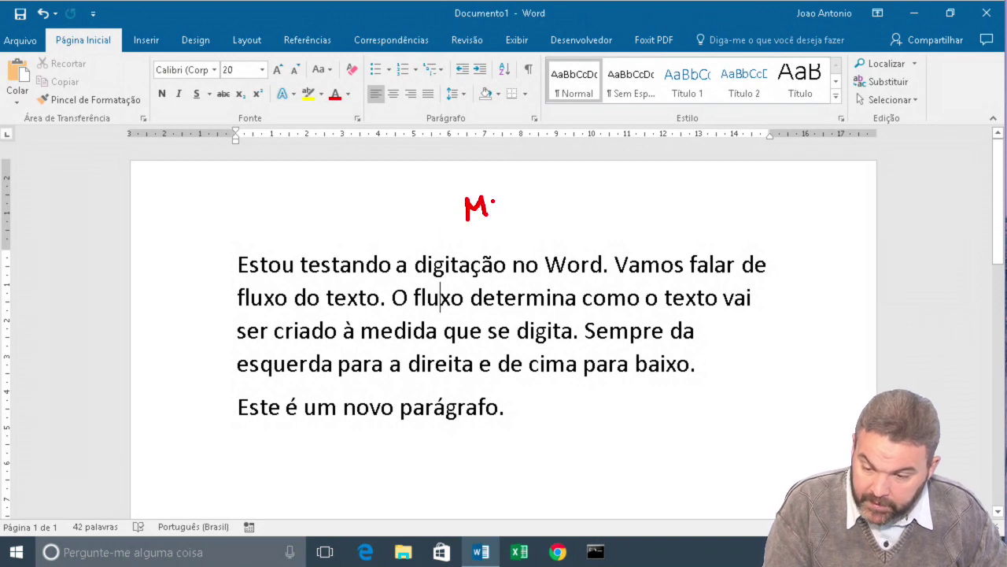
Write the pen note 'MOVER PELO TEXTO?' above the text and circle the caret in 'fluxo'.
left_click_drag(493, 201, 568, 211)
left_click_drag(594, 191, 598, 203)
mouse_move(614, 191)
left_mouse_down()
mouse_move(614, 208)
mouse_move(646, 204)
left_mouse_up()
mouse_move(658, 189)
left_mouse_down()
mouse_move(704, 191)
mouse_move(699, 203)
left_mouse_up()
left_click_drag(723, 191, 722, 203)
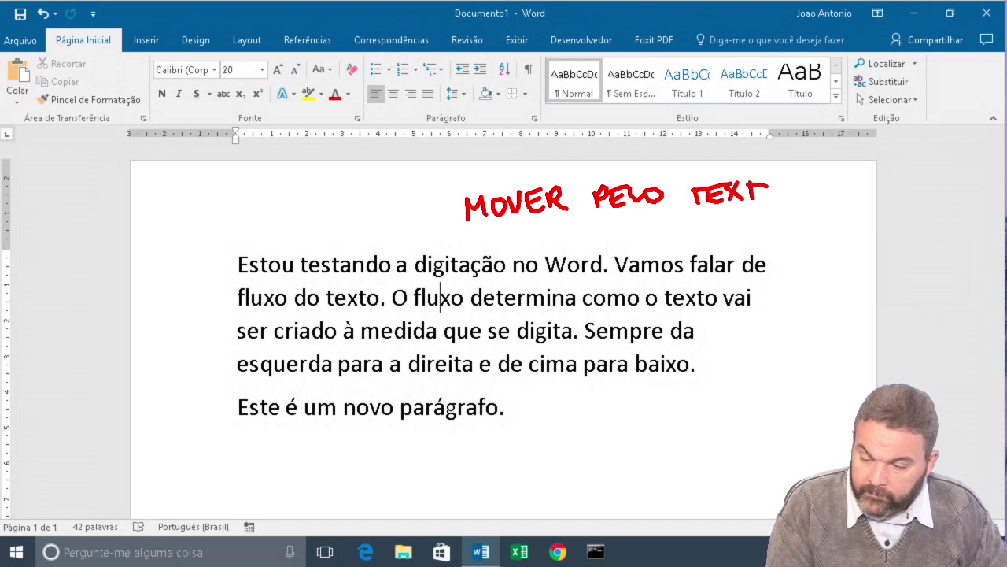
left_click(790, 201)
left_click_drag(775, 182, 801, 190)
left_click(802, 198)
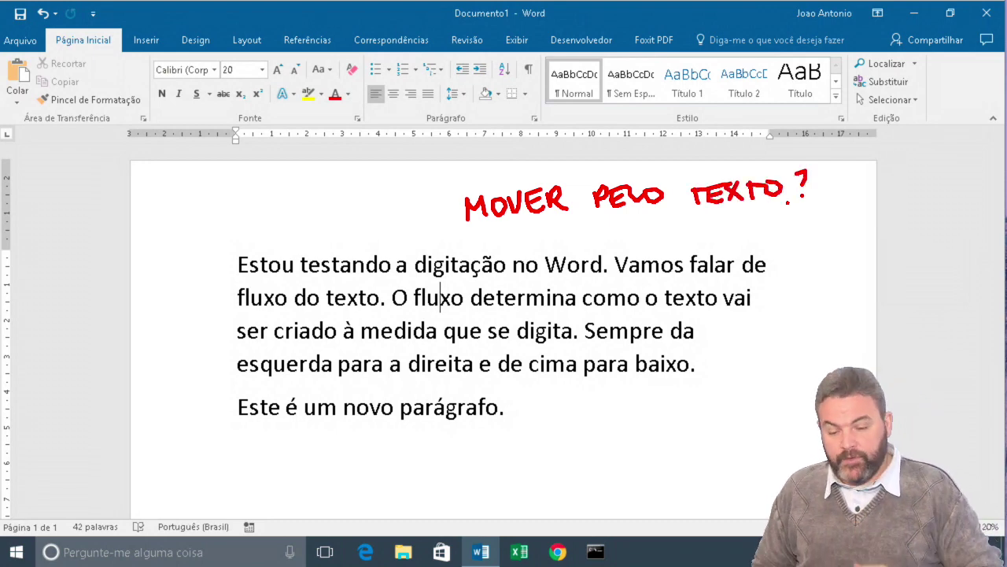
mouse_move(445, 274)
left_mouse_down()
mouse_move(430, 299)
mouse_move(453, 285)
left_mouse_up()
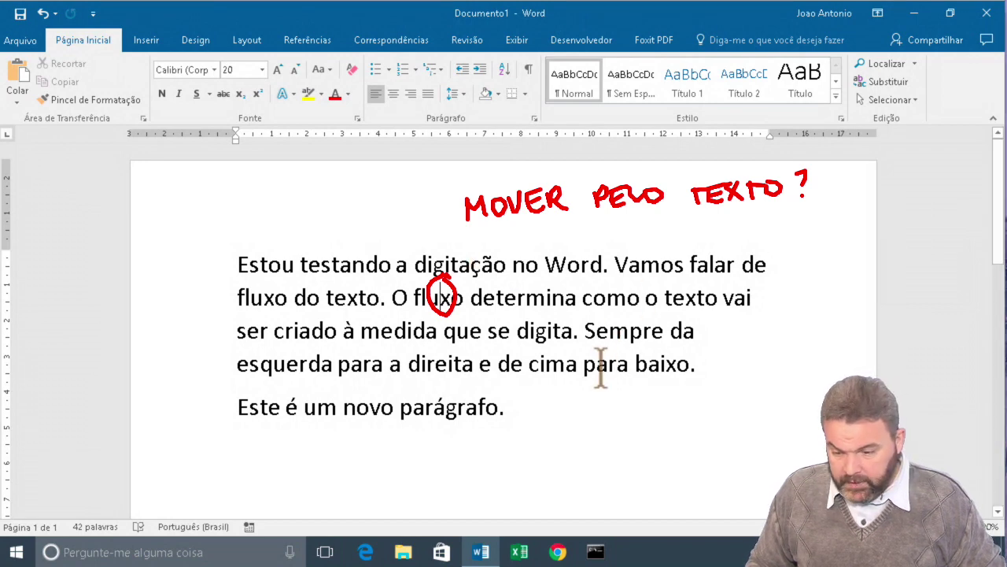
Reposition the insertion point by clicking words in both paragraphs, then nudge it with Right and Left.
left_click(577, 363)
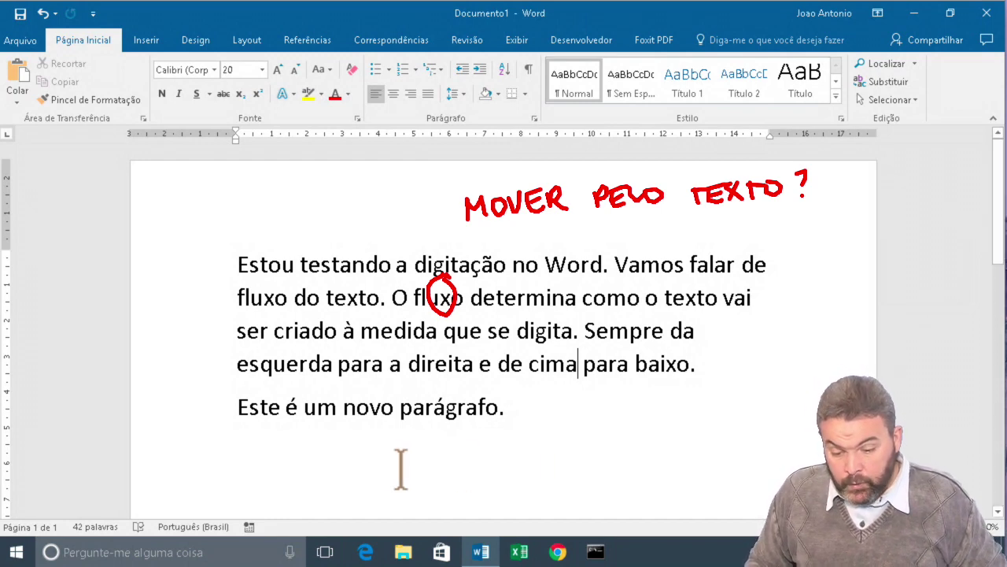
left_click(261, 364)
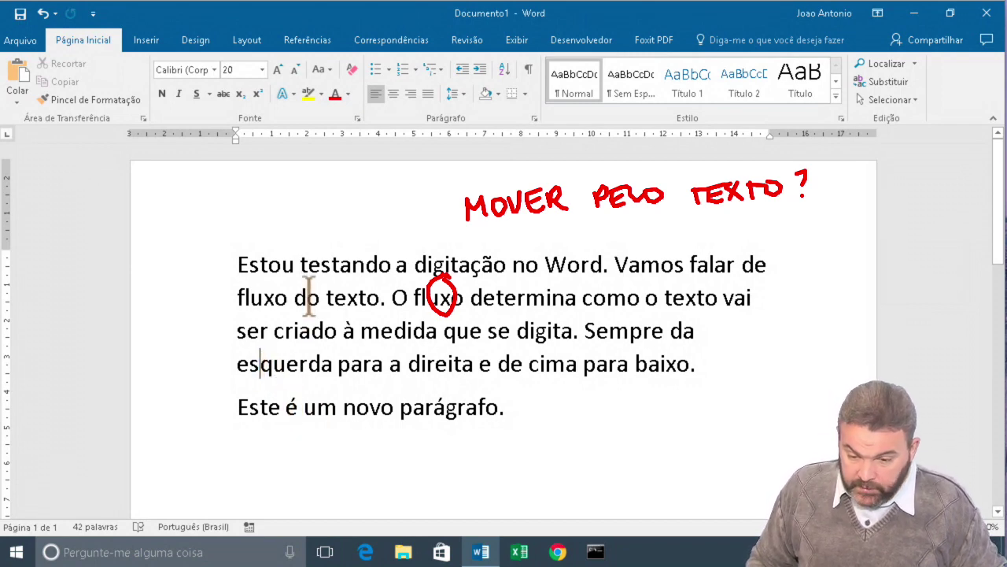
left_click(301, 266)
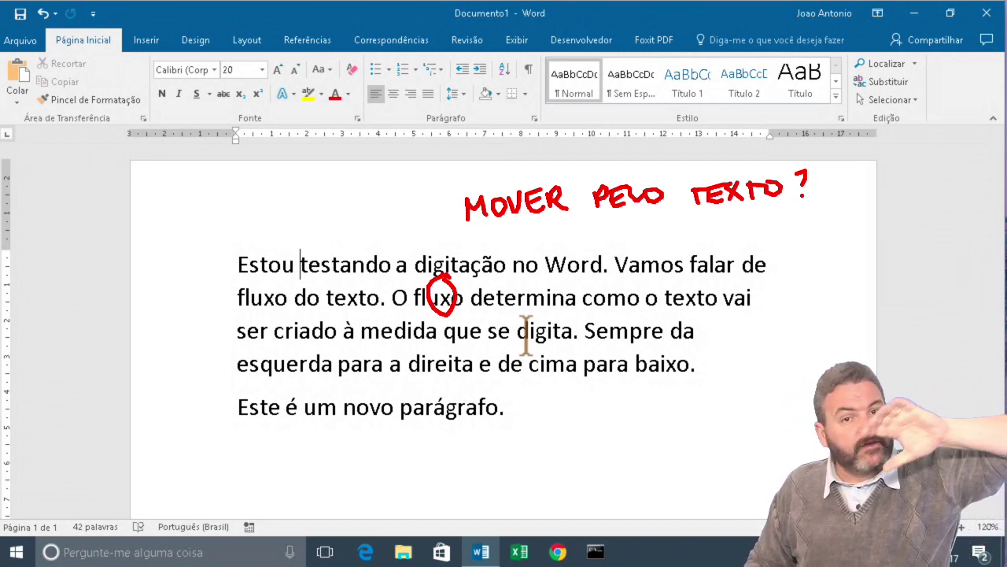
left_click(518, 404)
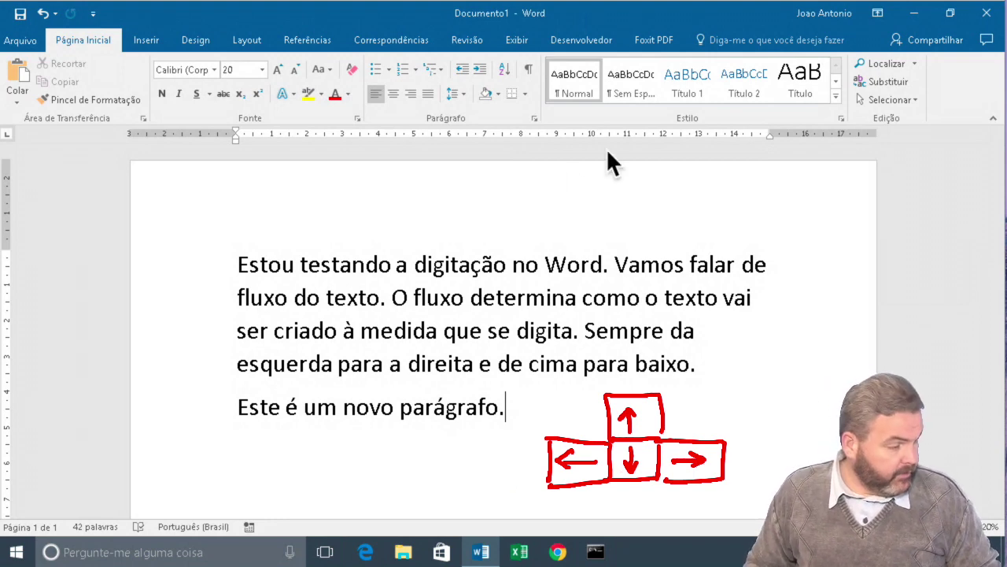
left_click(438, 331)
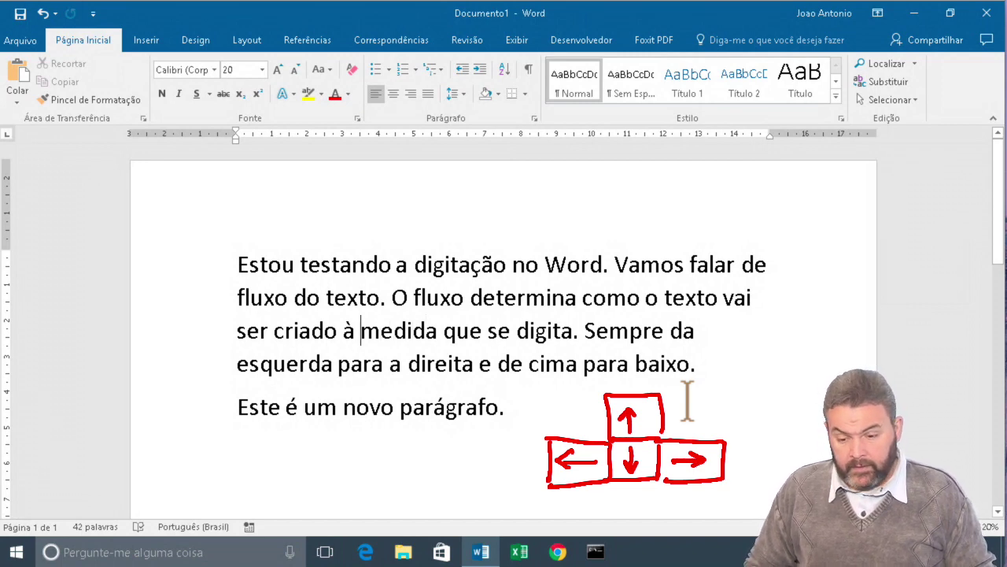
key("Right")
key("Right")
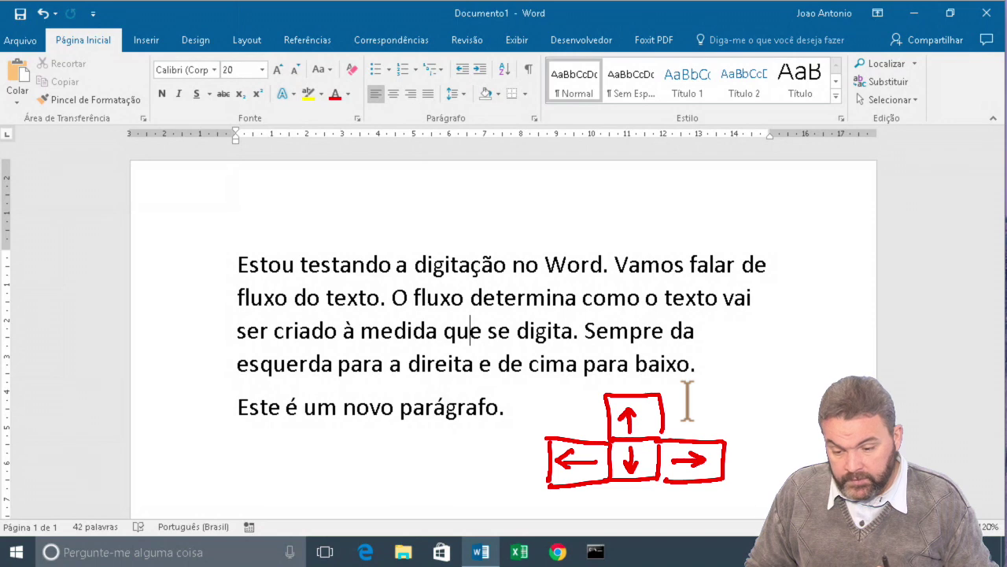
key("Left")
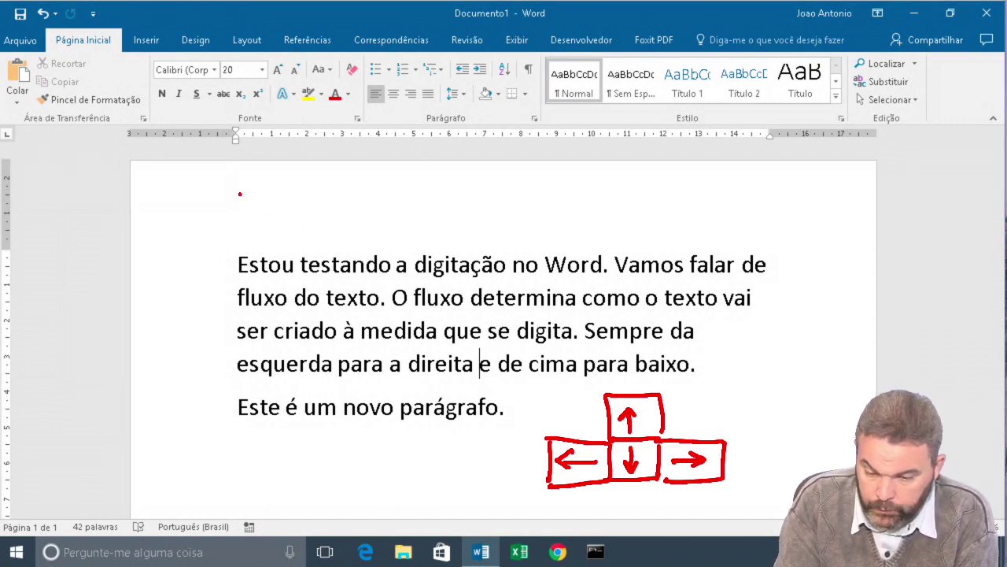
Sketch Home and END key boxes, erase them, and move the caret to the line's end.
left_click_drag(240, 194, 236, 228)
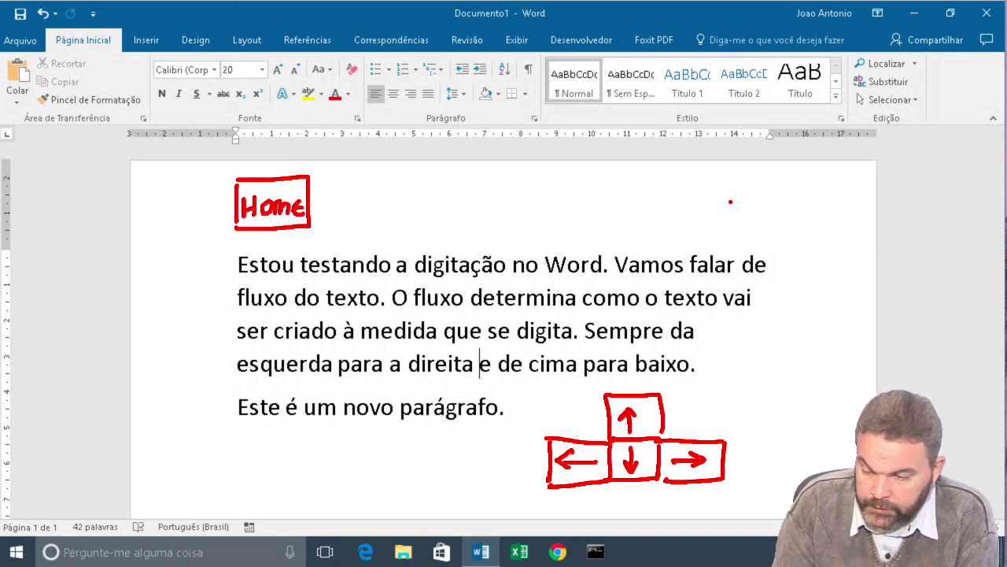
left_click_drag(732, 194, 731, 239)
left_click_drag(757, 190, 737, 243)
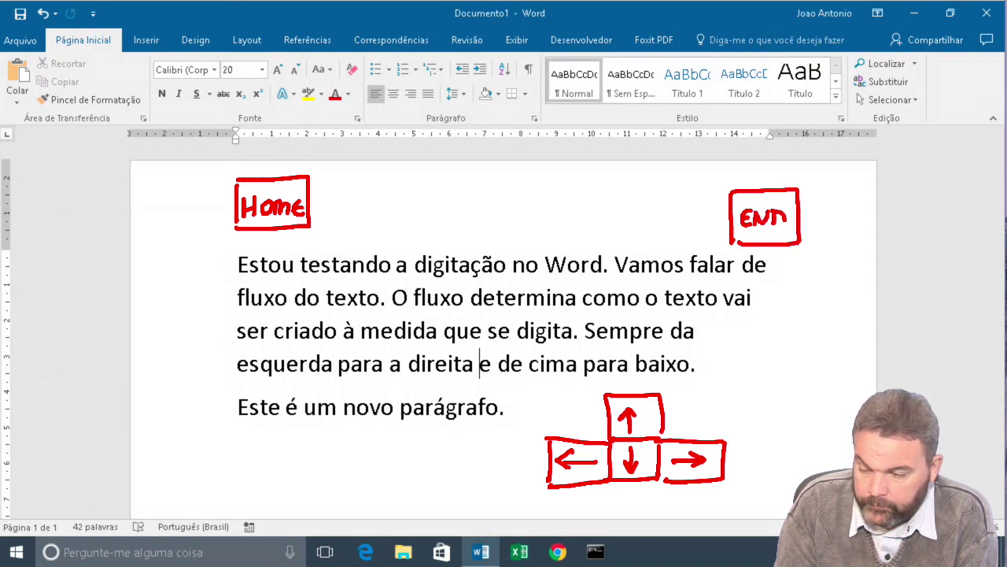
left_click_drag(776, 211, 776, 230)
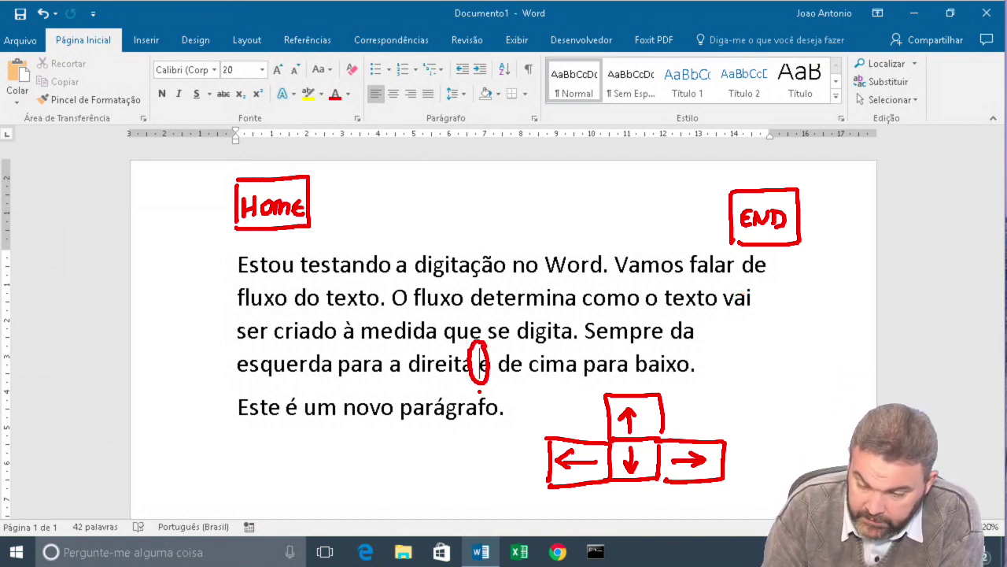
mouse_move(220, 232)
left_mouse_down()
mouse_move(282, 242)
mouse_move(320, 234)
left_mouse_up()
left_click_drag(230, 352, 231, 384)
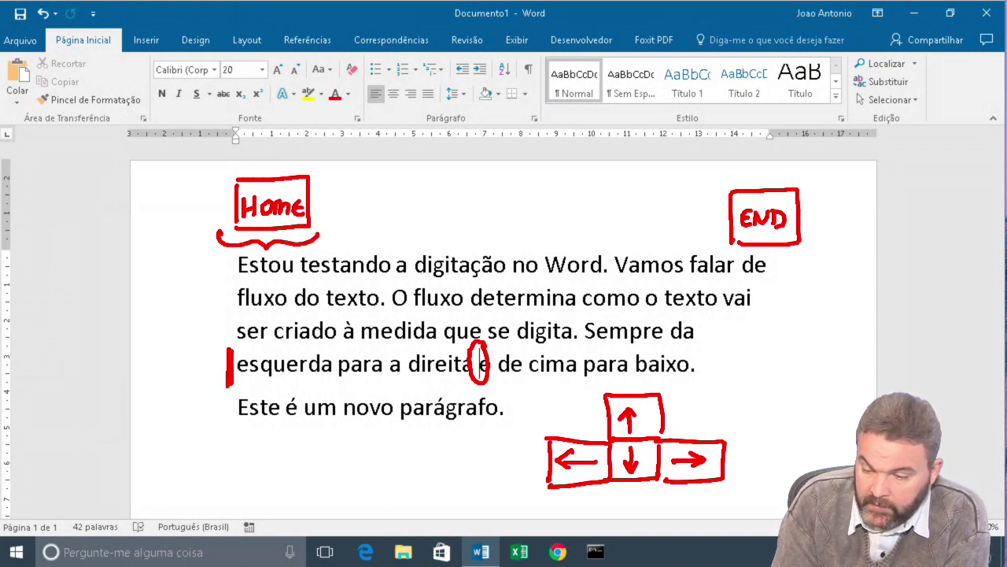
left_click_drag(740, 257, 804, 251)
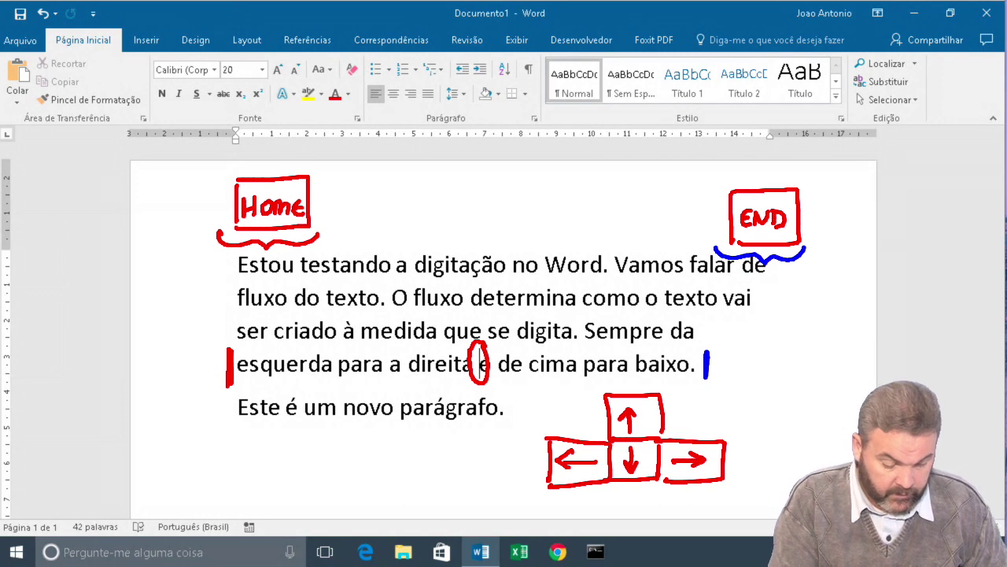
key("Escape")
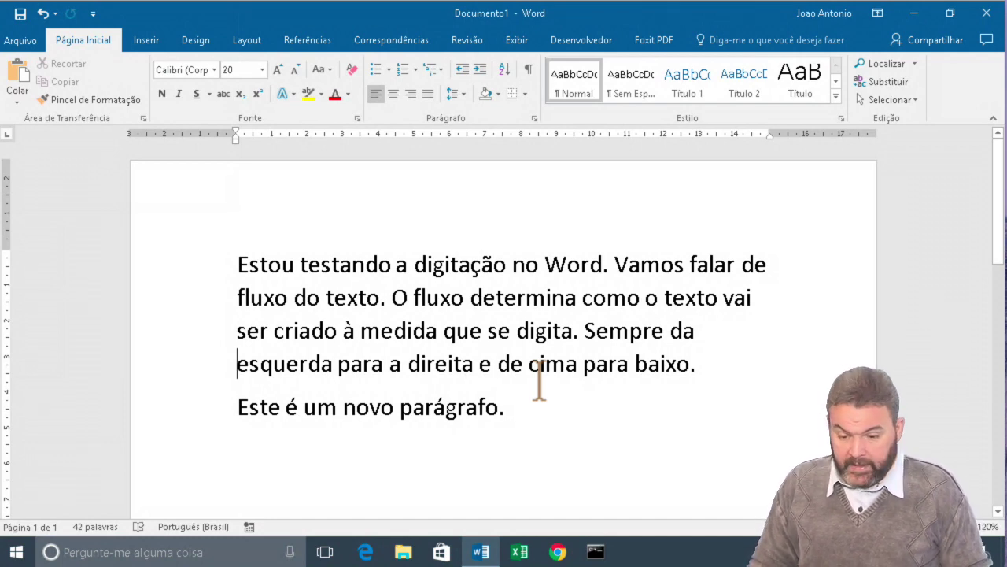
key("End")
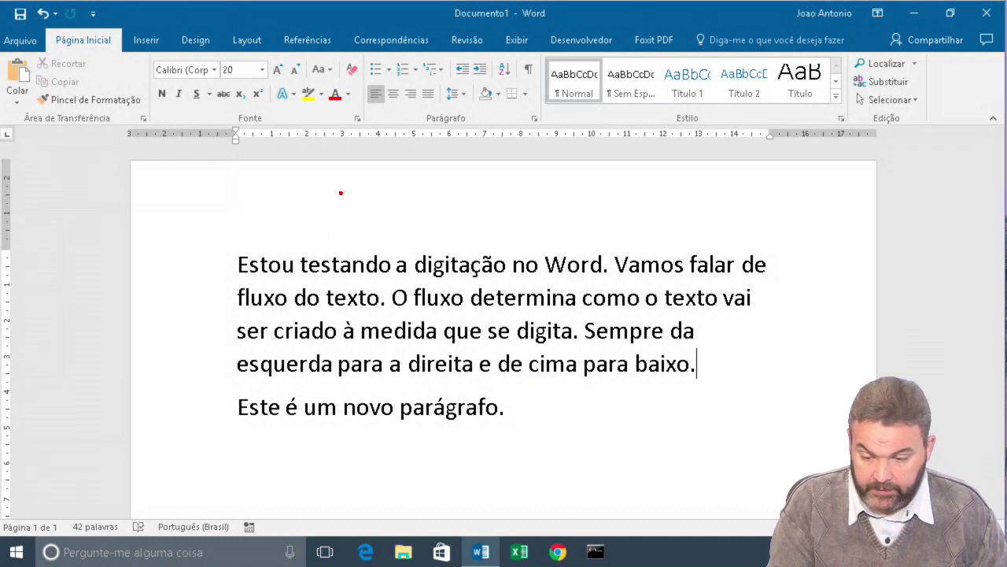
left_click_drag(345, 181, 343, 235)
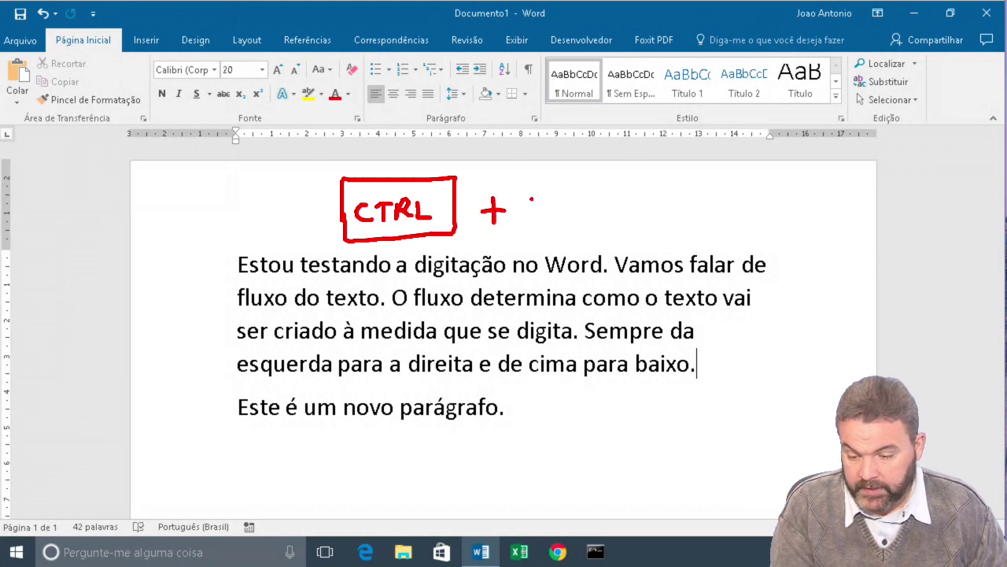
left_click_drag(540, 183, 540, 219)
left_click_drag(541, 179, 551, 233)
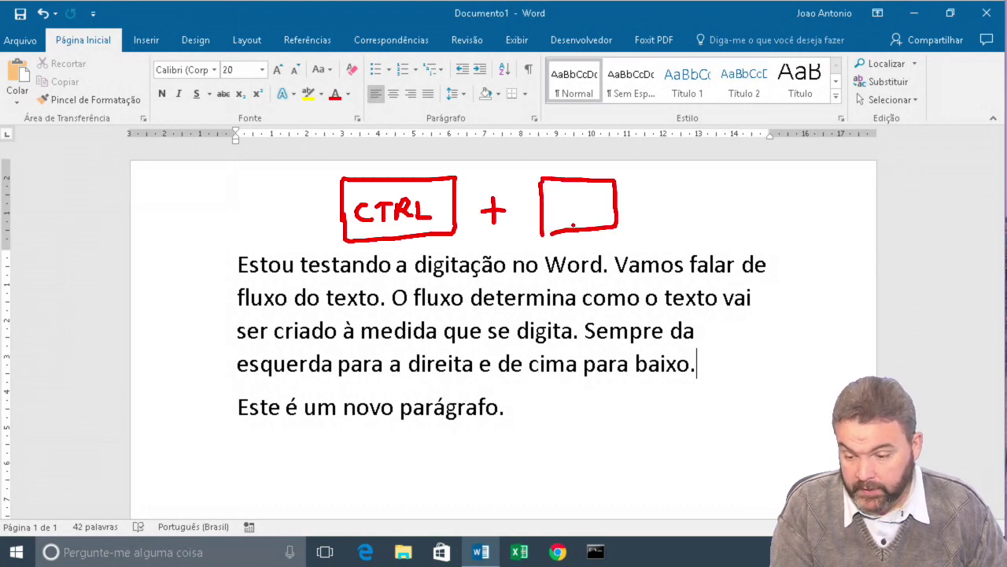
left_click_drag(642, 181, 639, 231)
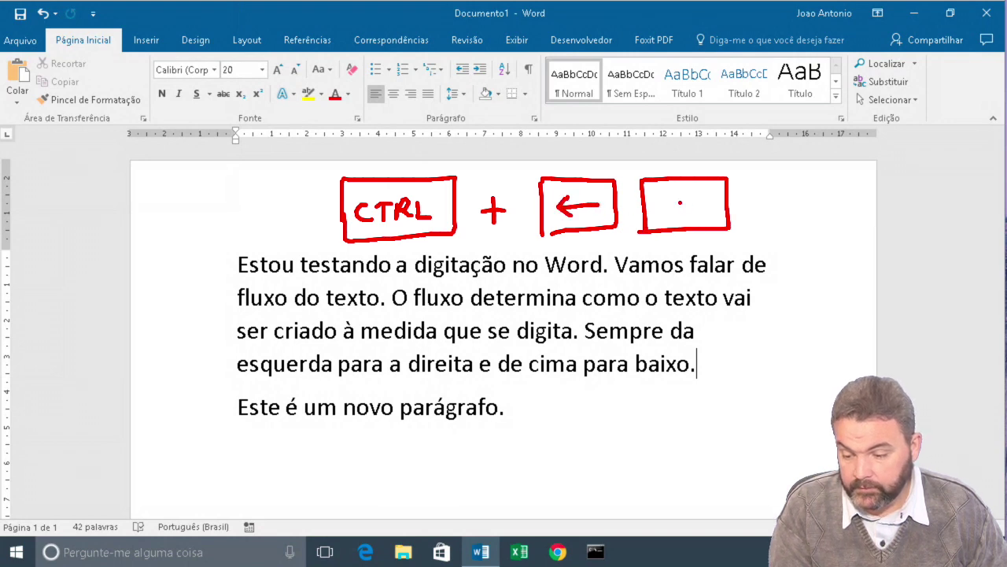
left_click_drag(694, 195, 694, 212)
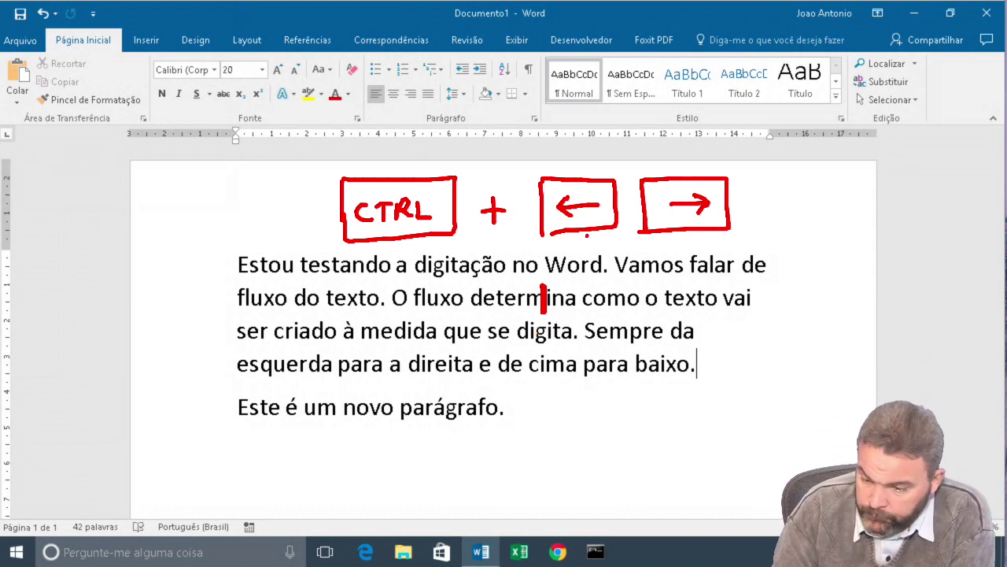
left_click_drag(531, 242, 604, 240)
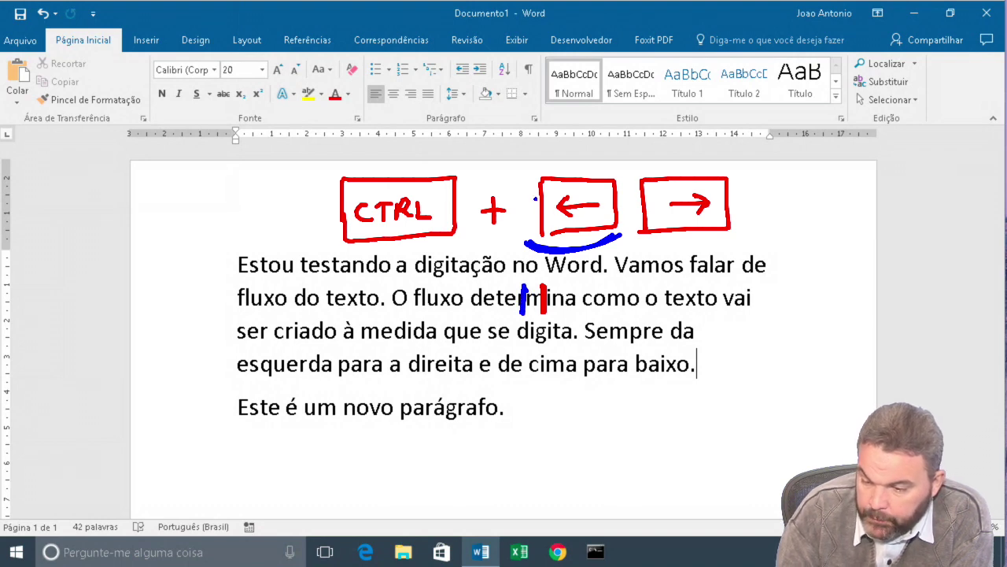
mouse_move(535, 199)
left_mouse_down()
mouse_move(582, 167)
mouse_move(621, 191)
left_mouse_up()
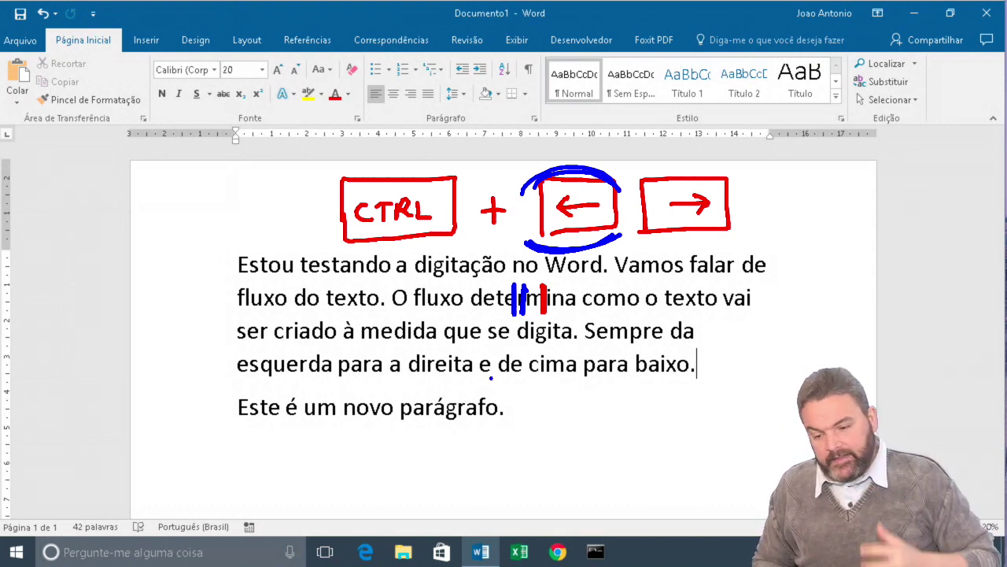
mouse_move(326, 235)
left_mouse_down()
mouse_move(396, 264)
mouse_move(464, 168)
mouse_move(324, 186)
mouse_move(320, 243)
left_mouse_up()
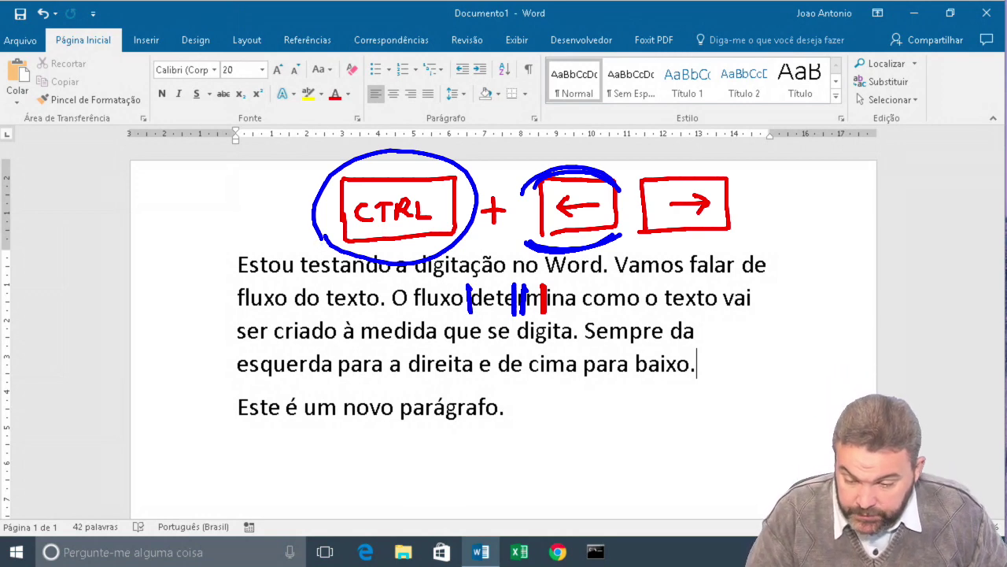
left_click_drag(390, 282, 389, 315)
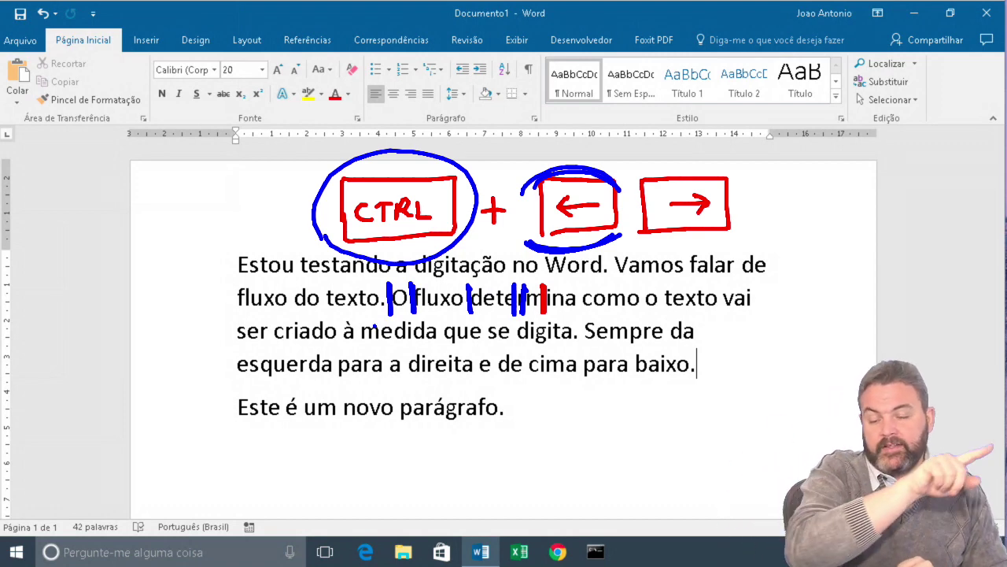
key("Escape")
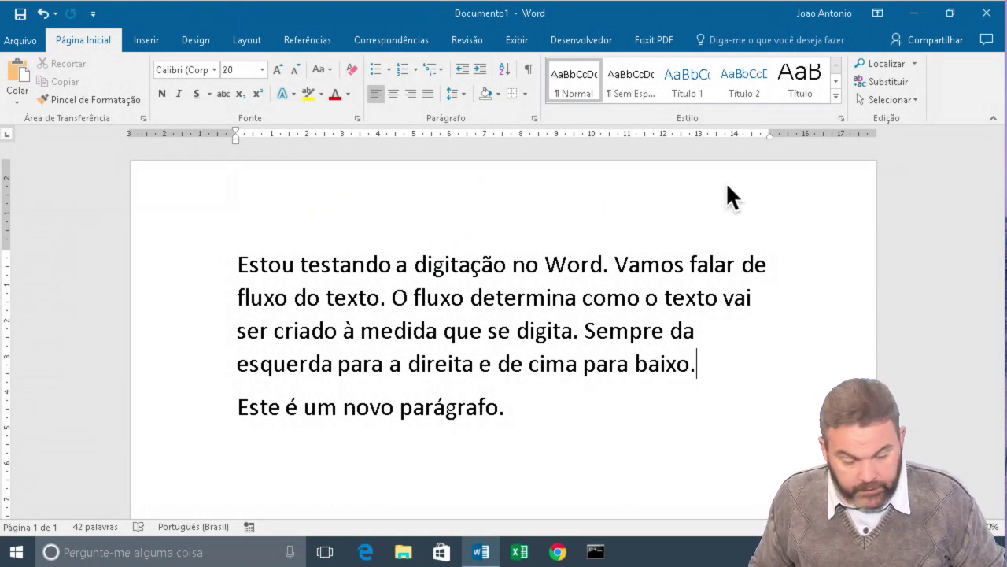
Place the insertion point inside 'determina' and step it two characters right.
left_click(552, 299)
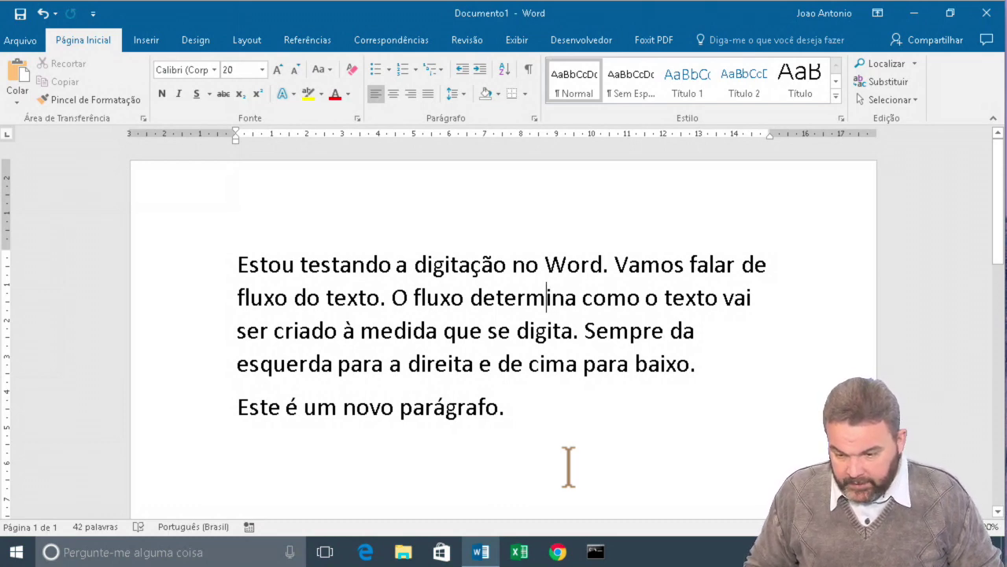
key("Right")
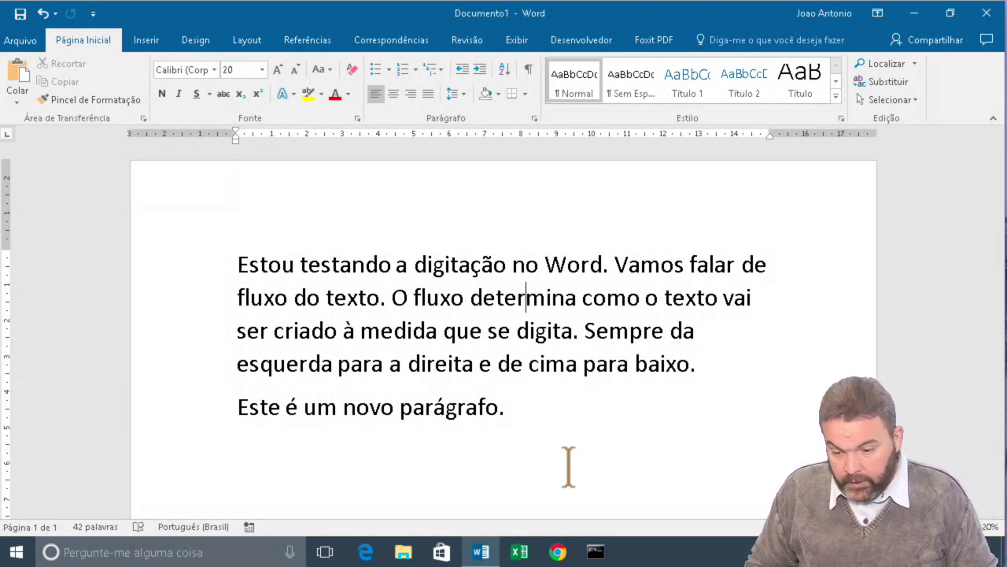
key("Right")
key("Right")
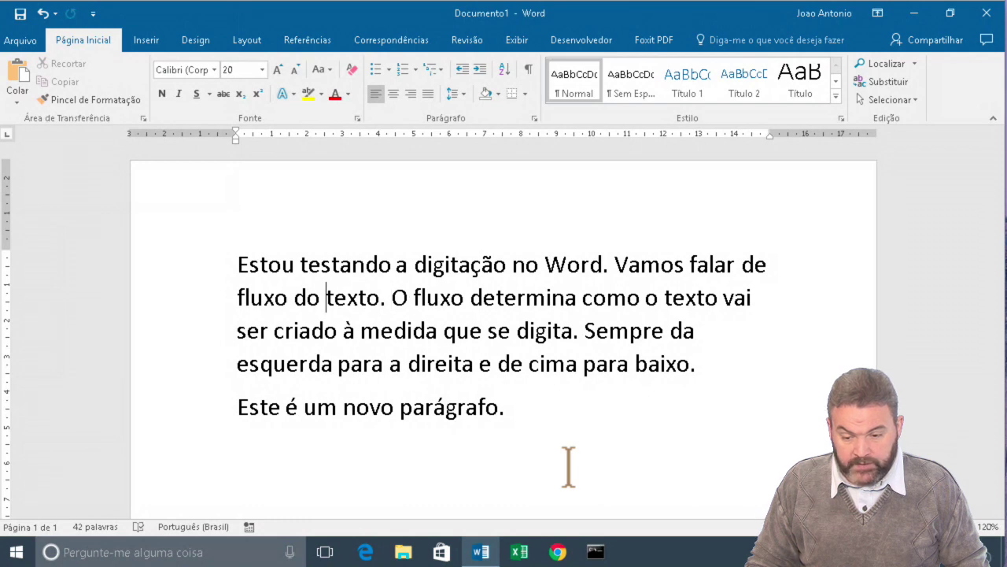
Jump word by word with Ctrl+Left and Ctrl+Right, ending just before 'determina'.
key("ctrl+Left")
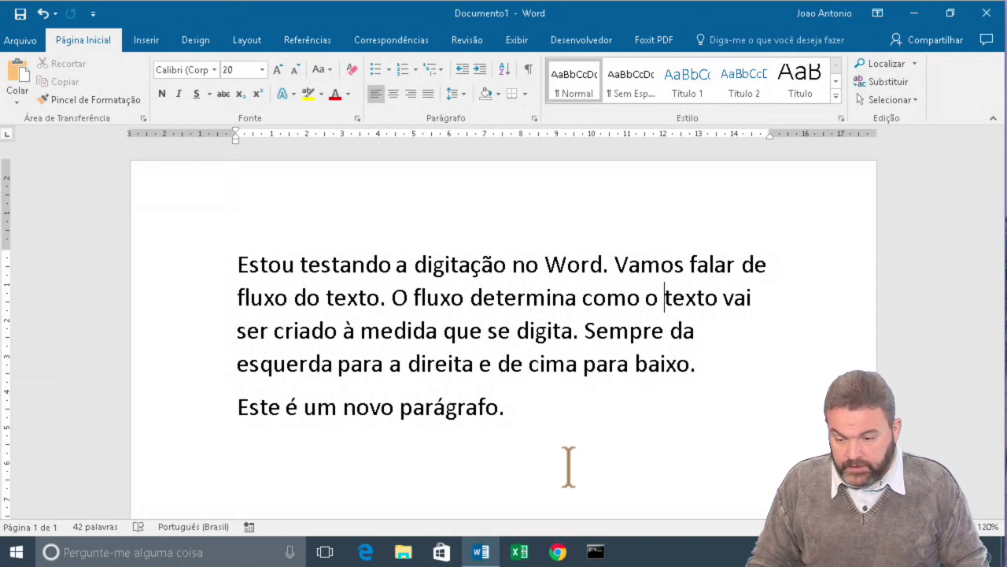
key("ctrl+Right")
key("ctrl+Right")
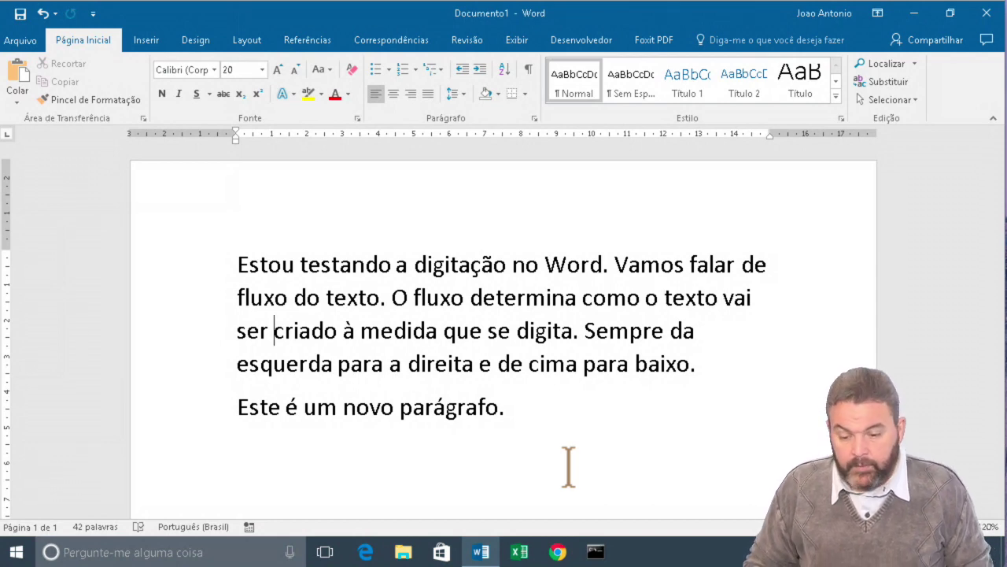
key("ctrl+Right")
key("ctrl+Right")
key("ctrl+Right")
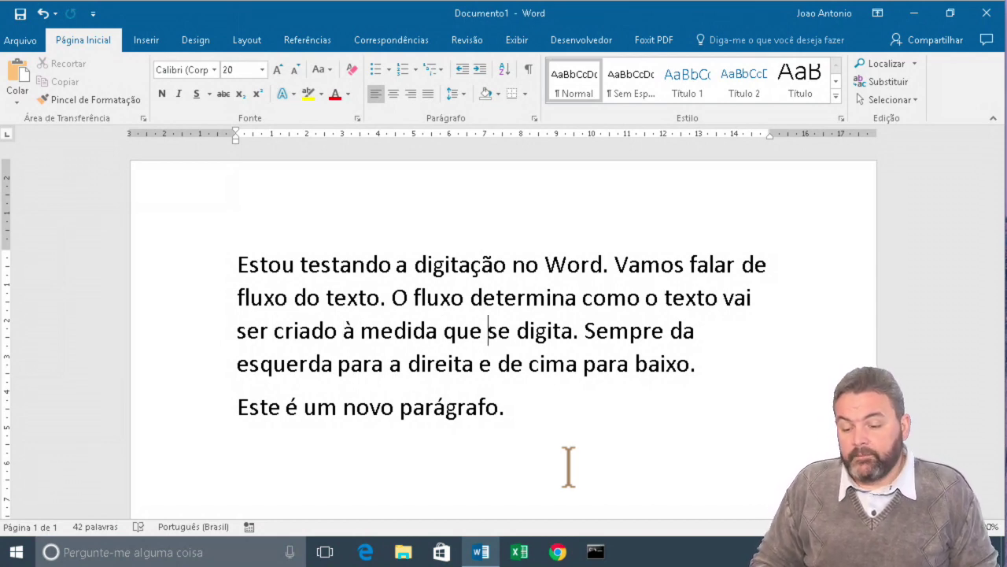
key("ctrl+Right")
key("ctrl+Right")
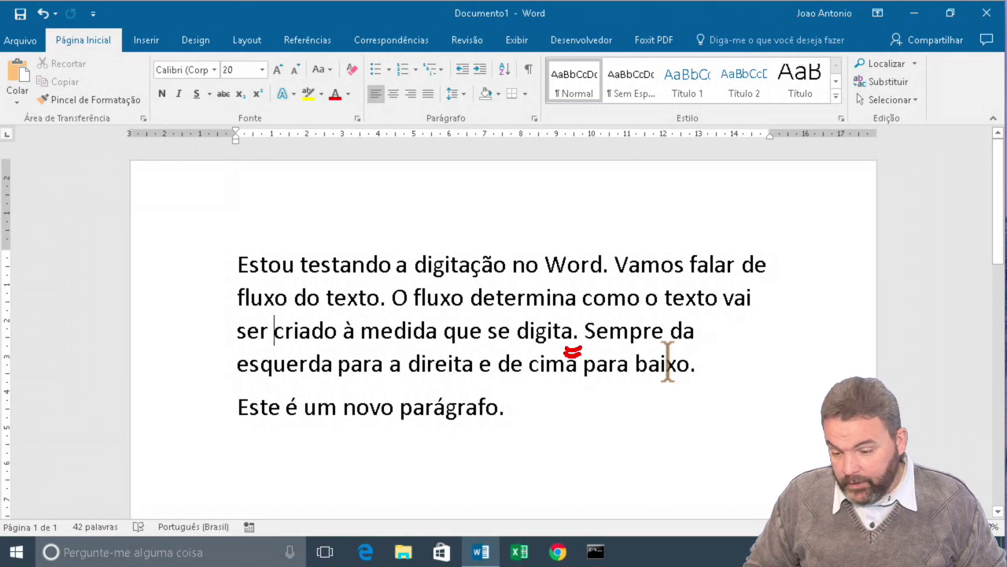
key("ctrl+Left")
key("ctrl+Left")
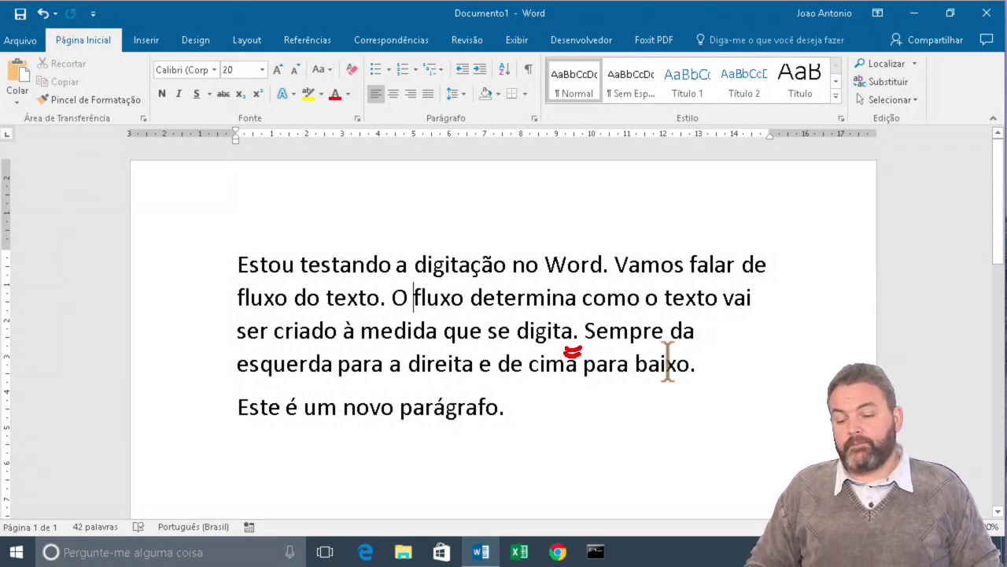
key("ctrl+Right")
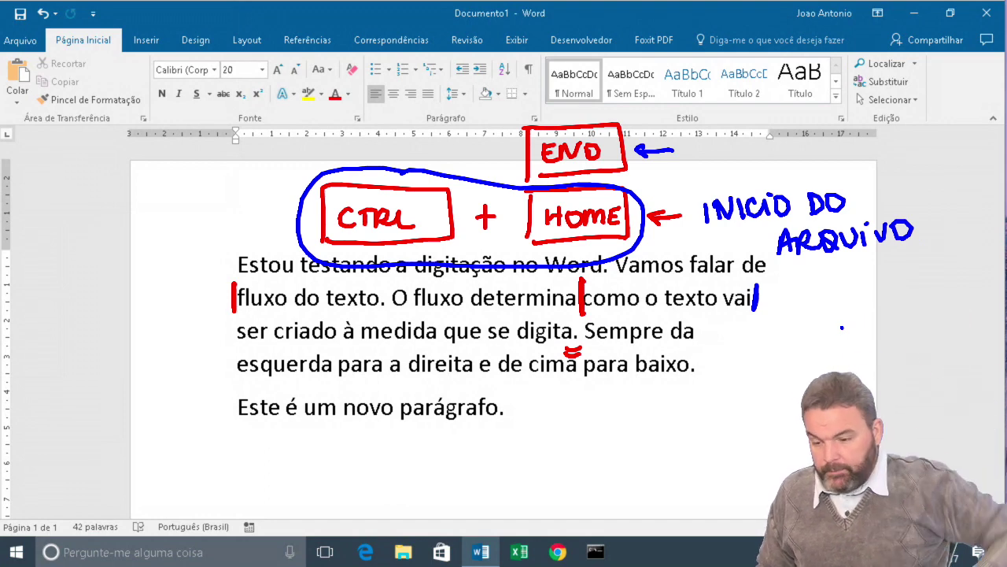
Highlight the END sketch and the FINAL/INICIO DO ARQUIVO notes, then clear all annotations.
left_click_drag(569, 112, 622, 193)
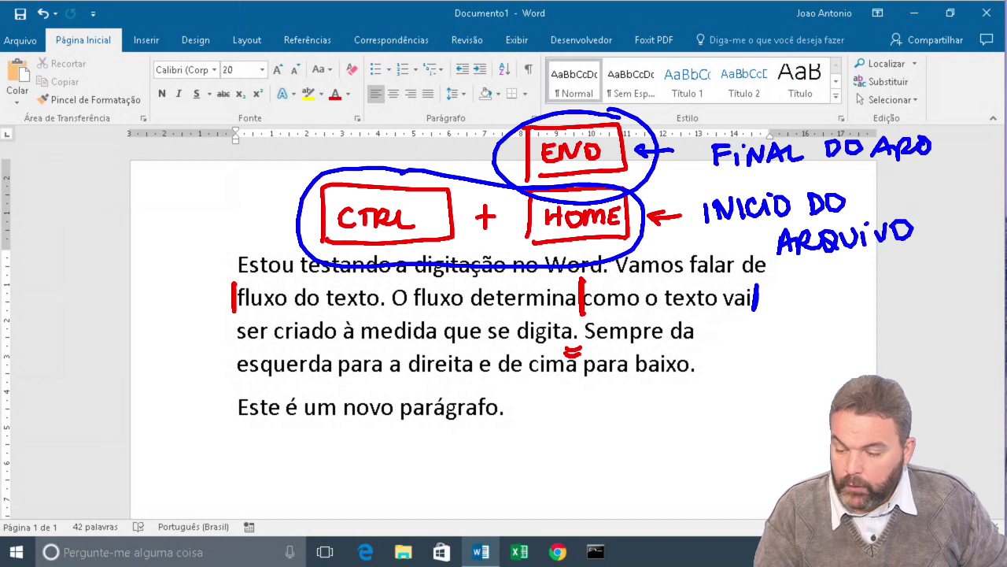
left_click_drag(869, 169, 991, 163)
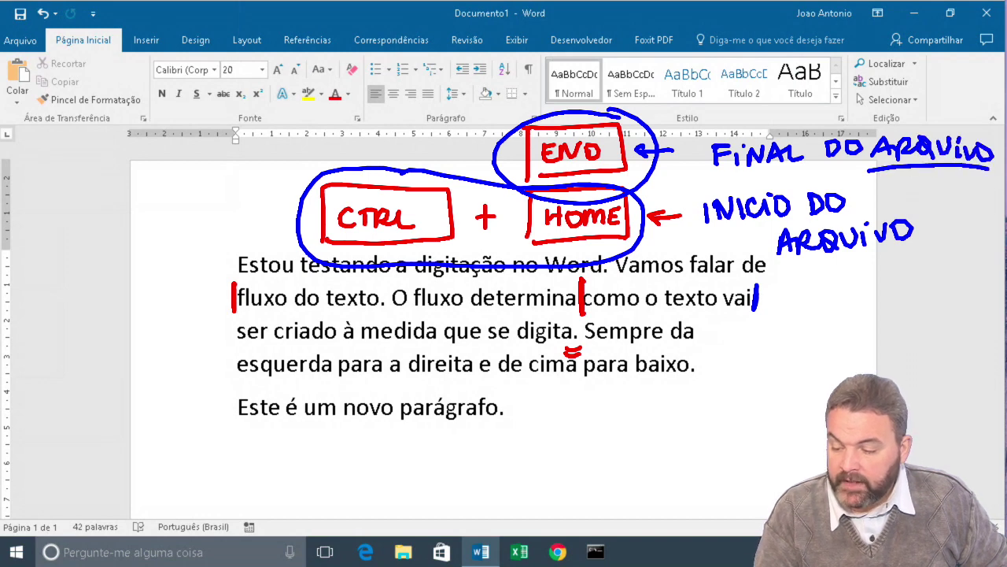
left_click_drag(779, 271, 921, 247)
left_click(901, 280)
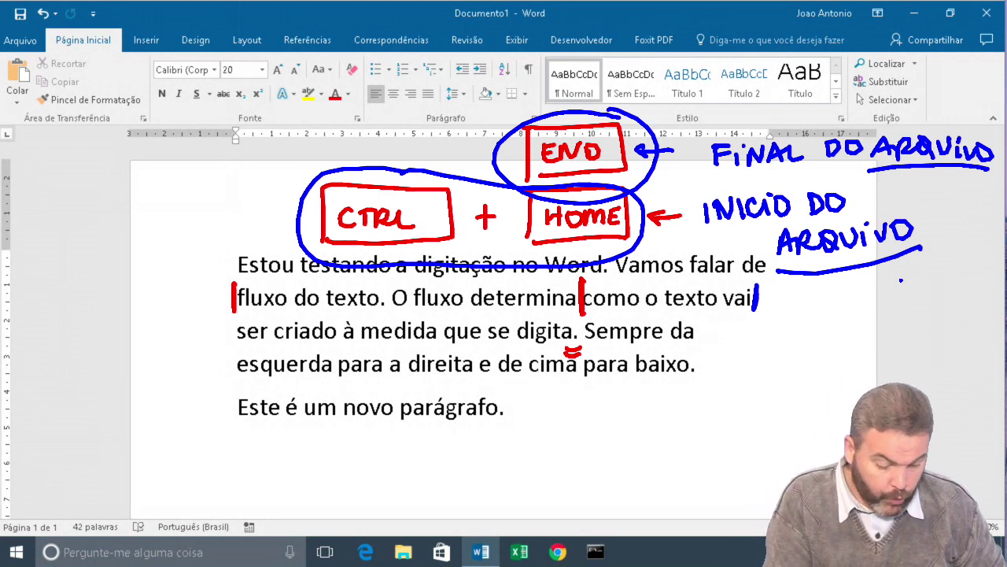
key("Escape")
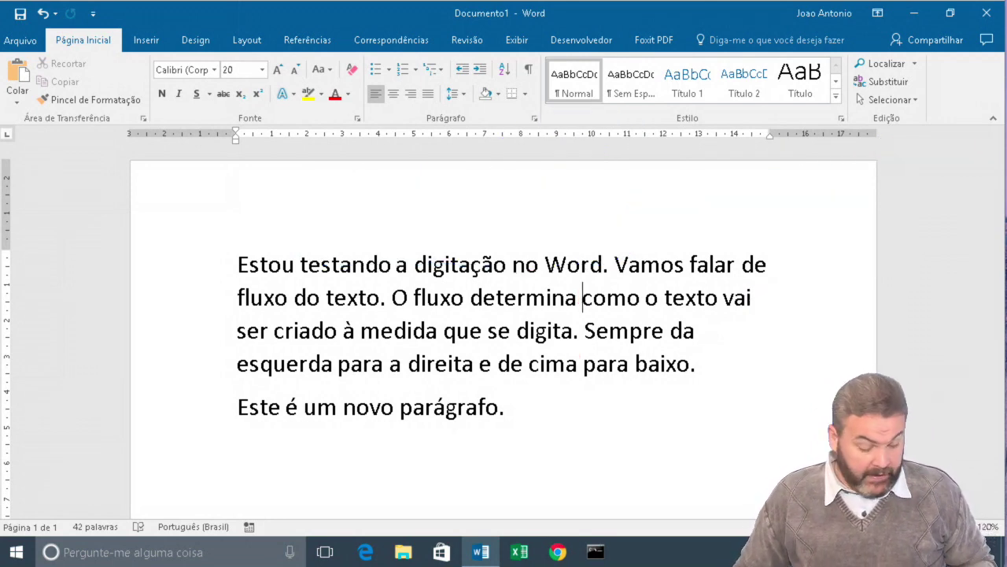